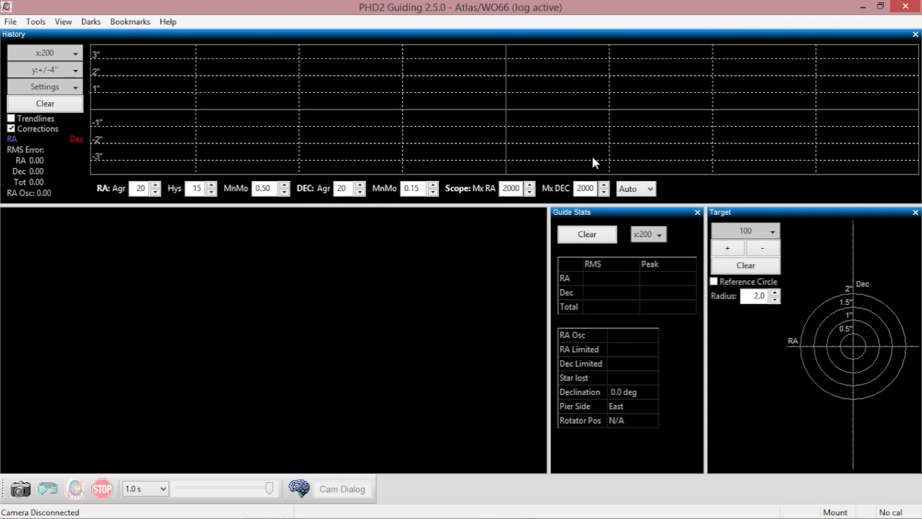
Open the advanced setup dialog on its global settings.
{"action": "left_click_drag", "start_coordinate": [620, 212], "coordinate": [689, 293]}
{"action": "left_click", "coordinate": [299, 490]}
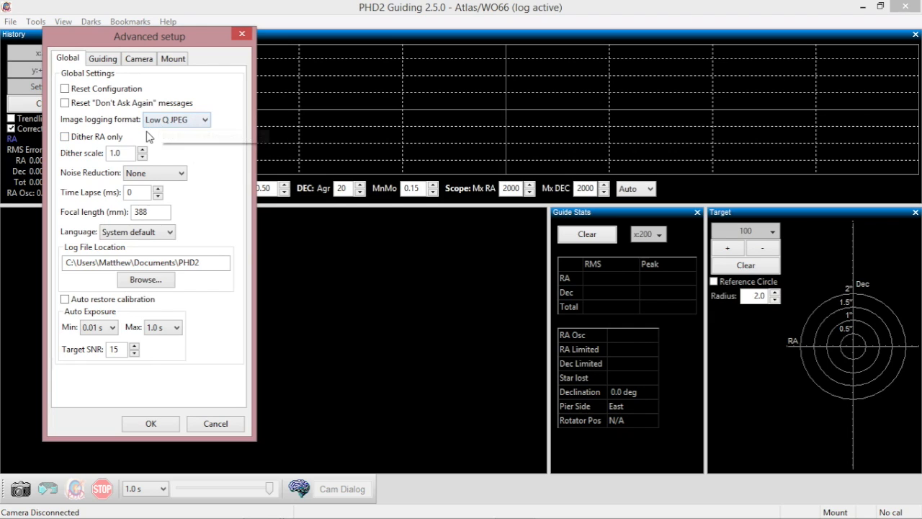
Try the 2x2 mean noise reduction in the global settings and return the option to None.
{"action": "left_click", "coordinate": [179, 177]}
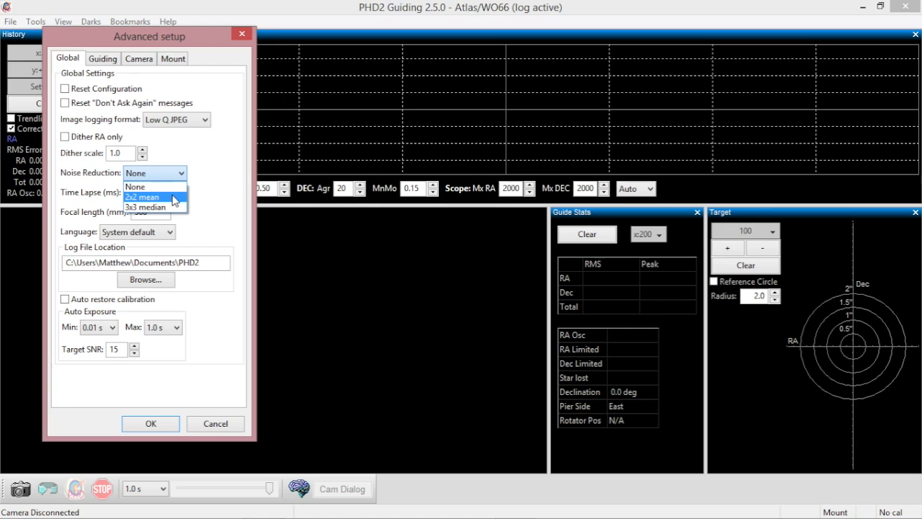
{"action": "left_click", "coordinate": [173, 199]}
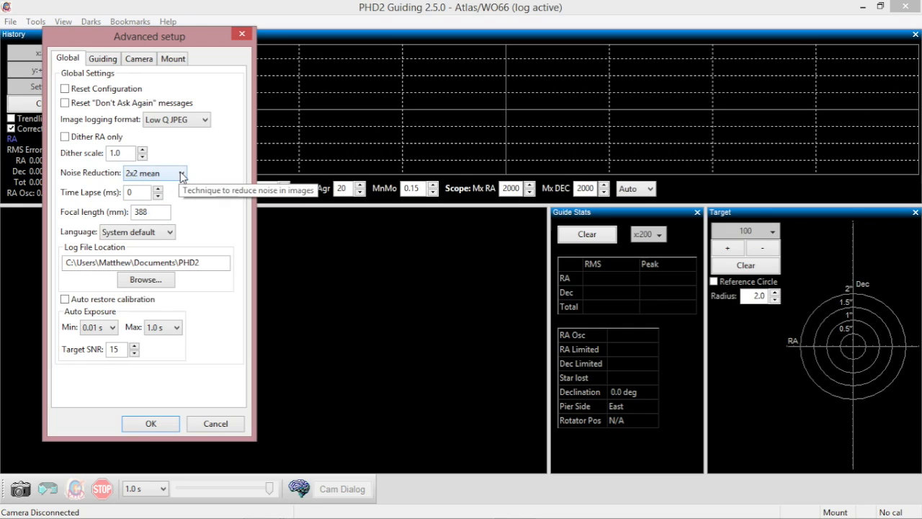
{"action": "left_click", "coordinate": [181, 175]}
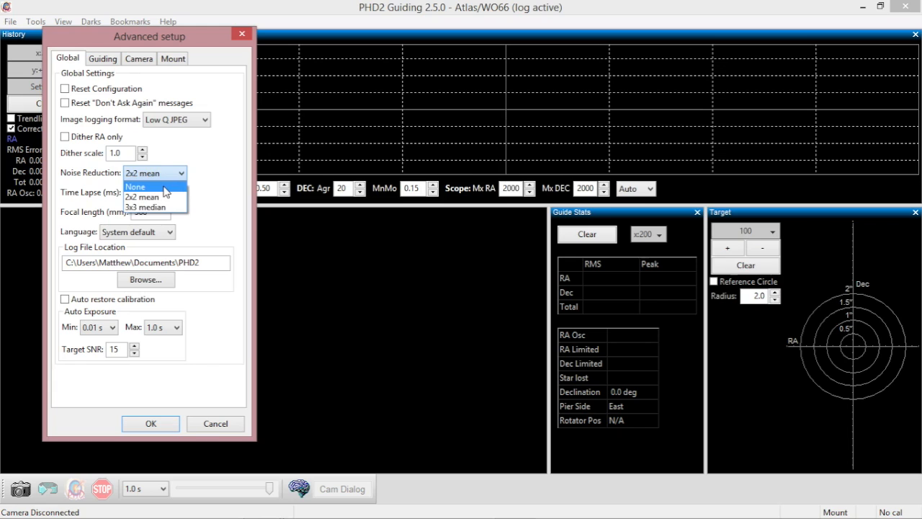
{"action": "left_click", "coordinate": [164, 188]}
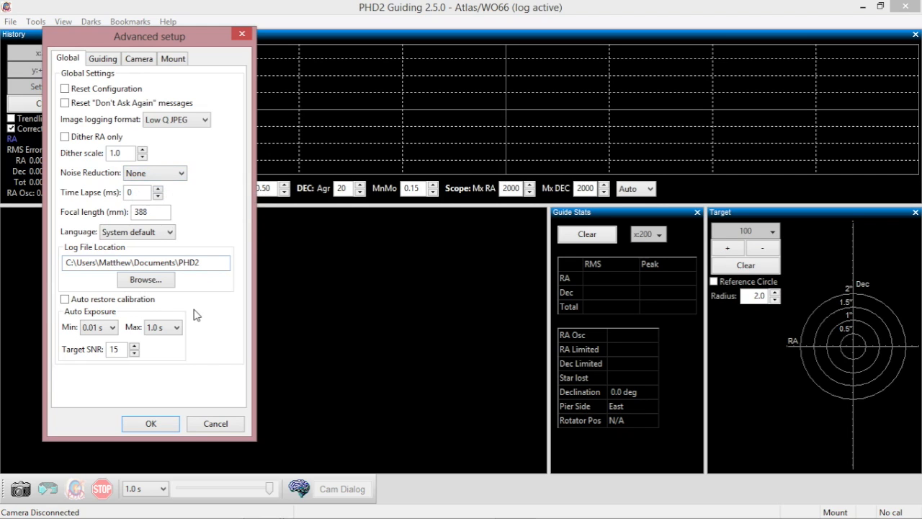
{"action": "left_click", "coordinate": [182, 175]}
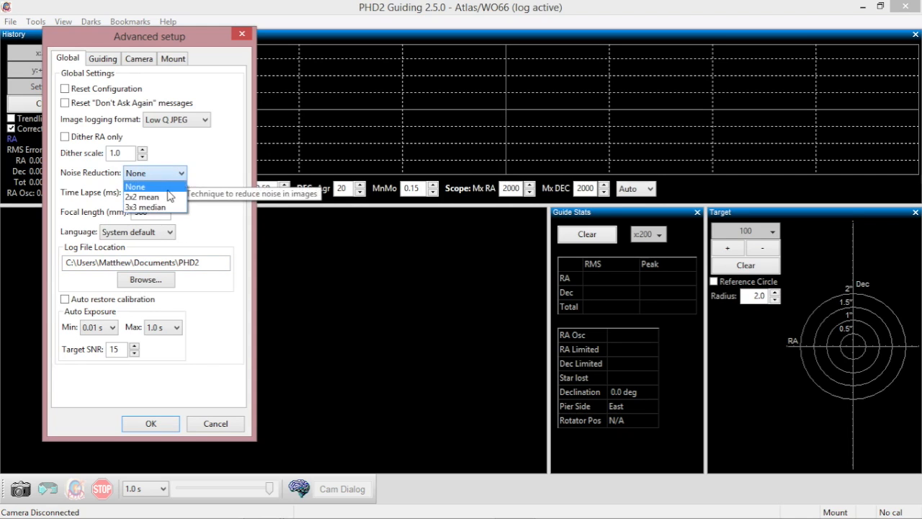
{"action": "left_click", "coordinate": [169, 197]}
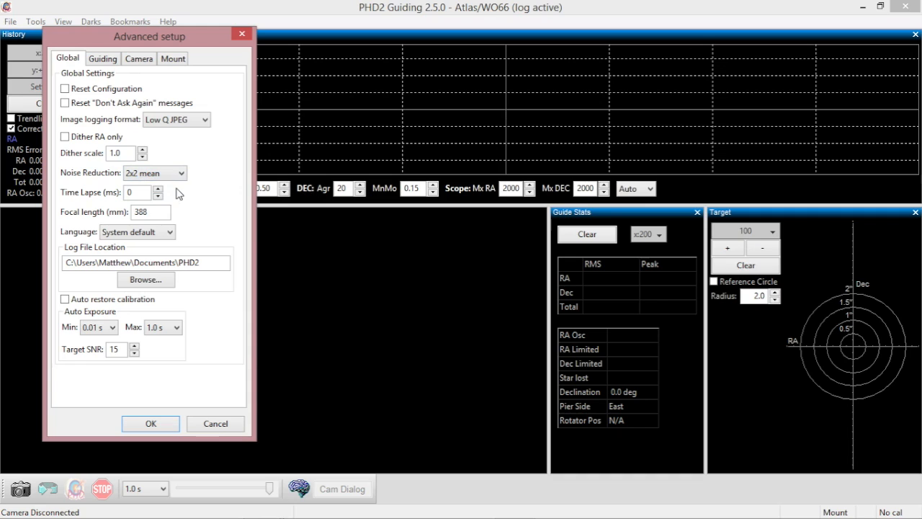
{"action": "left_click", "coordinate": [180, 173]}
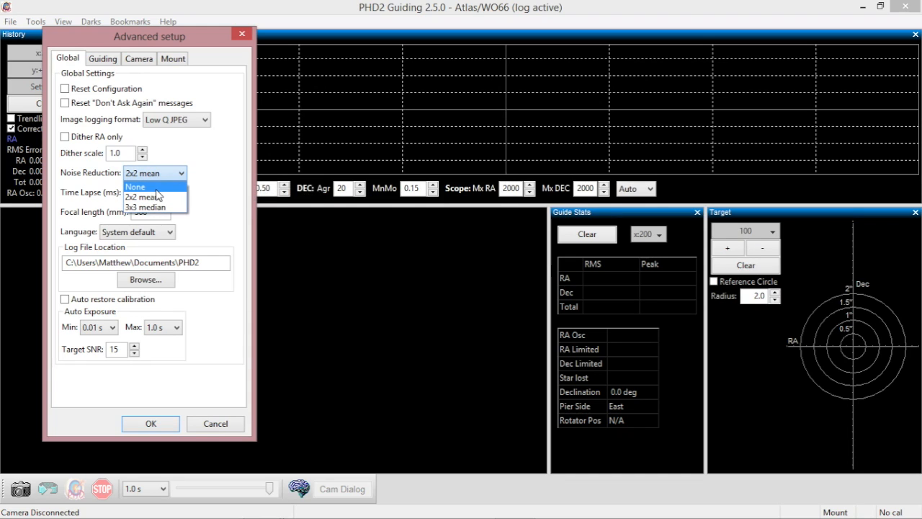
{"action": "left_click", "coordinate": [155, 187]}
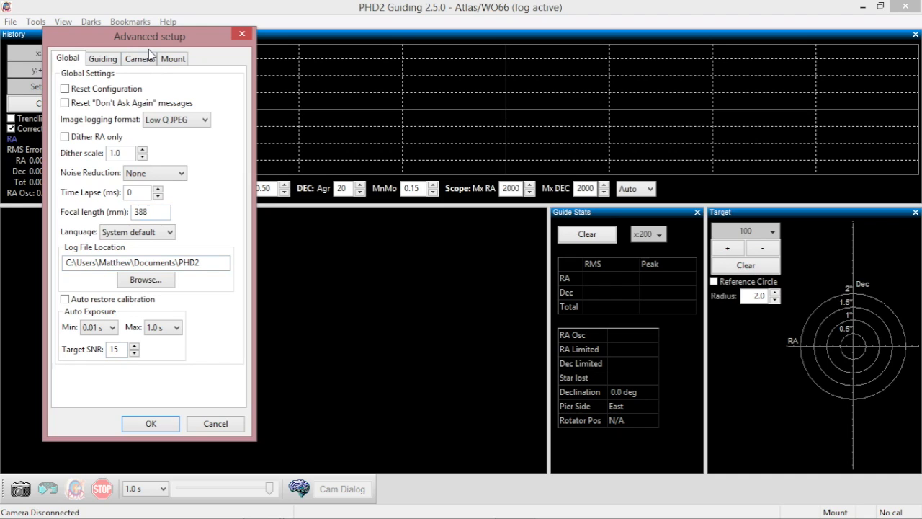
Review the guiding settings, including star mass change detection, and the camera settings, and bring up the mount settings.
{"action": "left_click", "coordinate": [102, 60]}
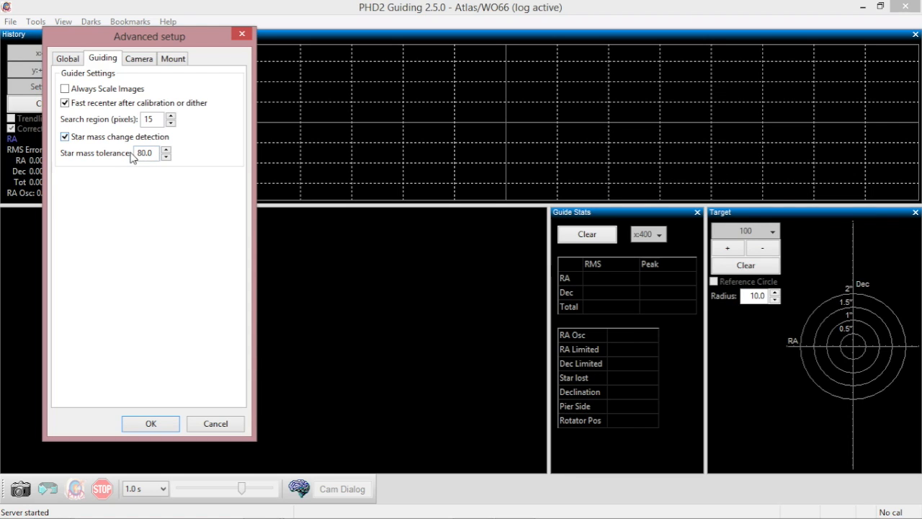
{"action": "left_click", "coordinate": [65, 137]}
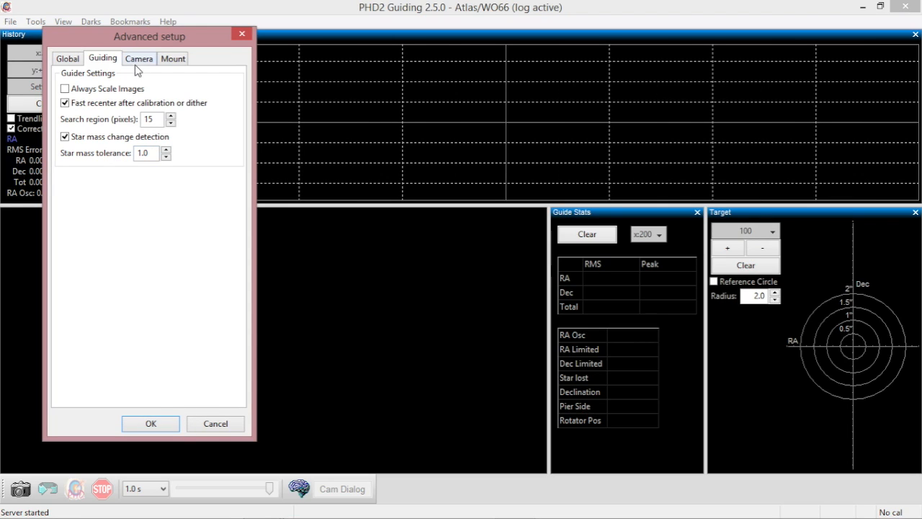
{"action": "left_click", "coordinate": [139, 60]}
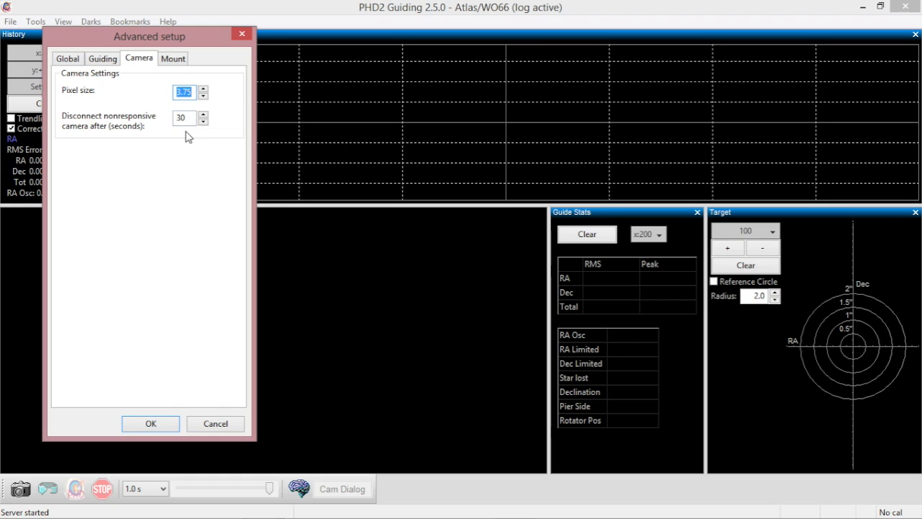
{"action": "left_click", "coordinate": [173, 59]}
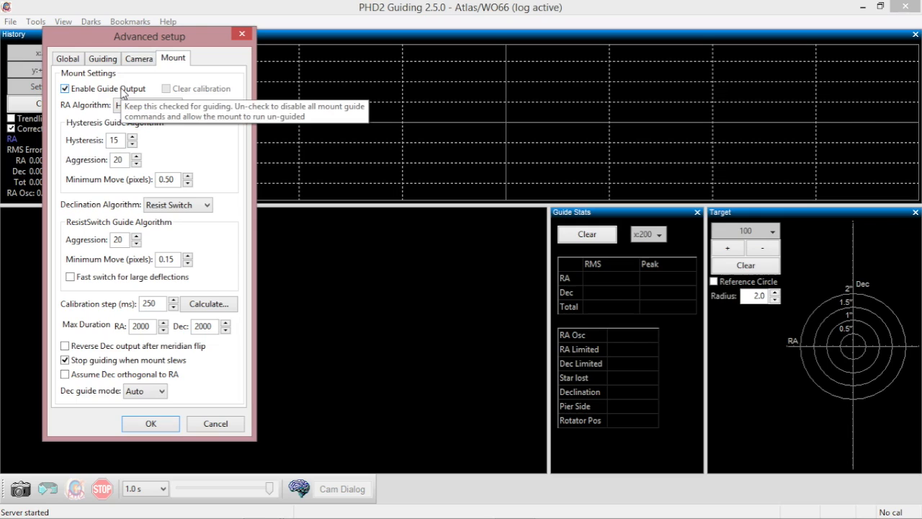
Switch the mount's guide output off and on again, and keep Resist Switch as the declination algorithm.
{"action": "left_click", "coordinate": [65, 88]}
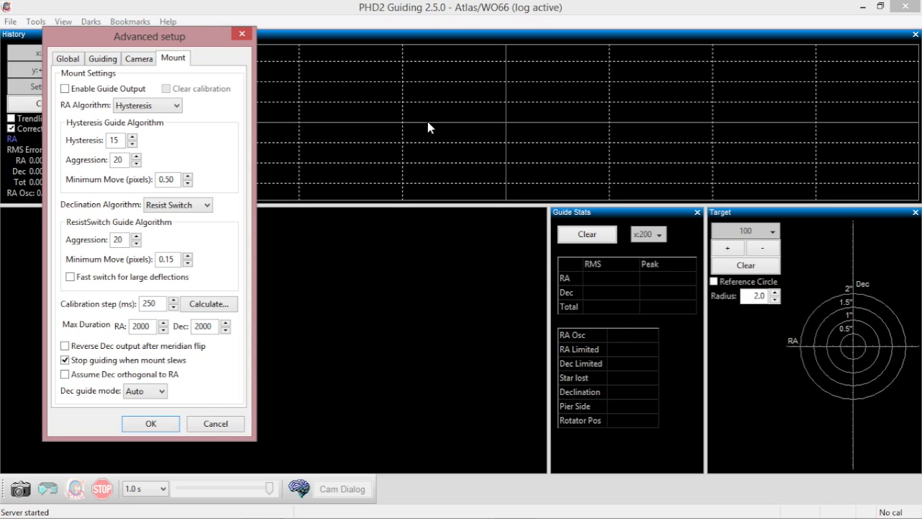
{"action": "left_click", "coordinate": [65, 89]}
{"action": "left_click", "coordinate": [207, 206]}
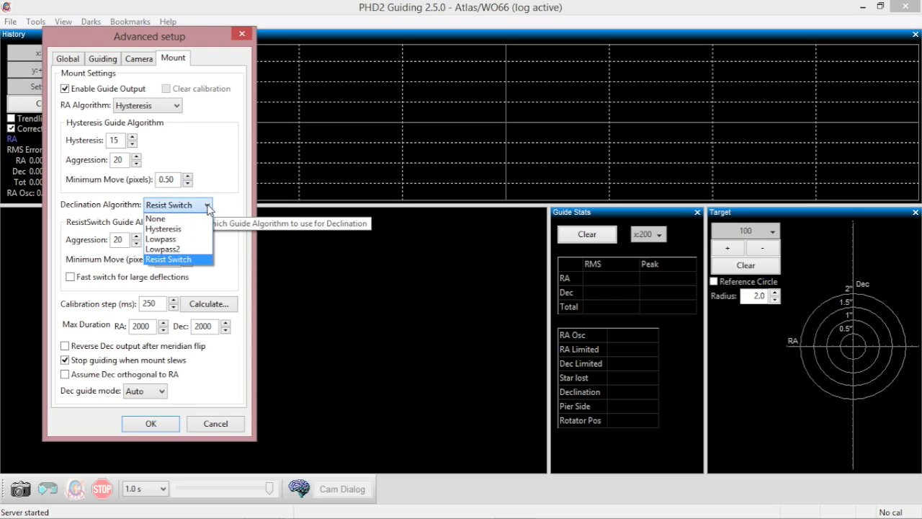
{"action": "left_click", "coordinate": [188, 261]}
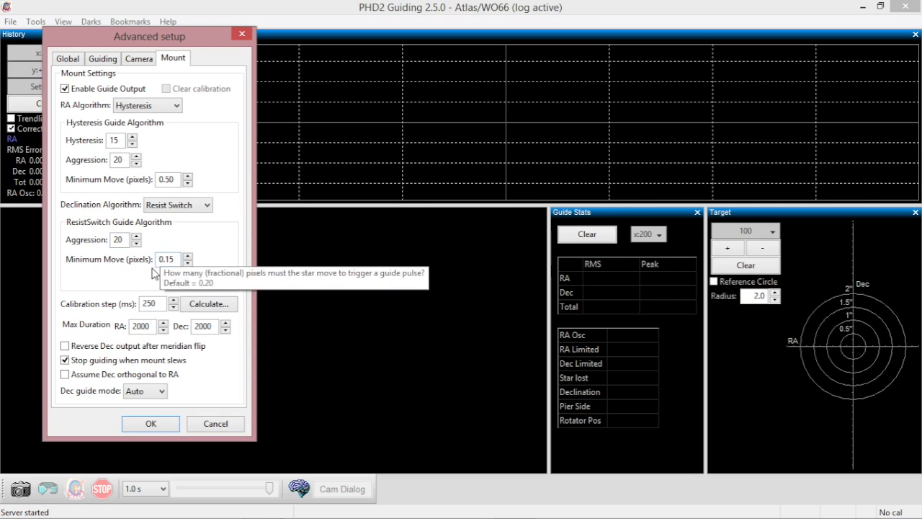
Calculate the calibration step for a calibration declination of 50 degrees and apply it to the mount settings.
{"action": "mouse_move", "coordinate": [141, 287]}
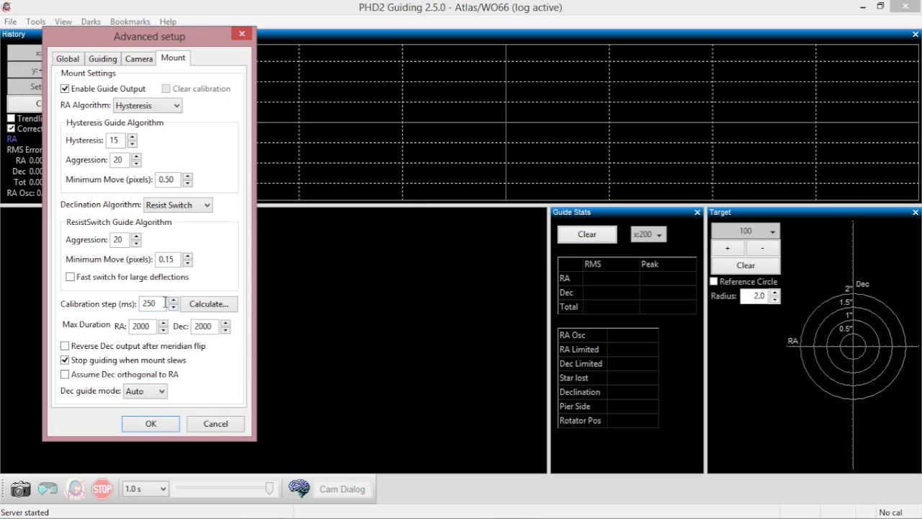
{"action": "left_click", "coordinate": [209, 306]}
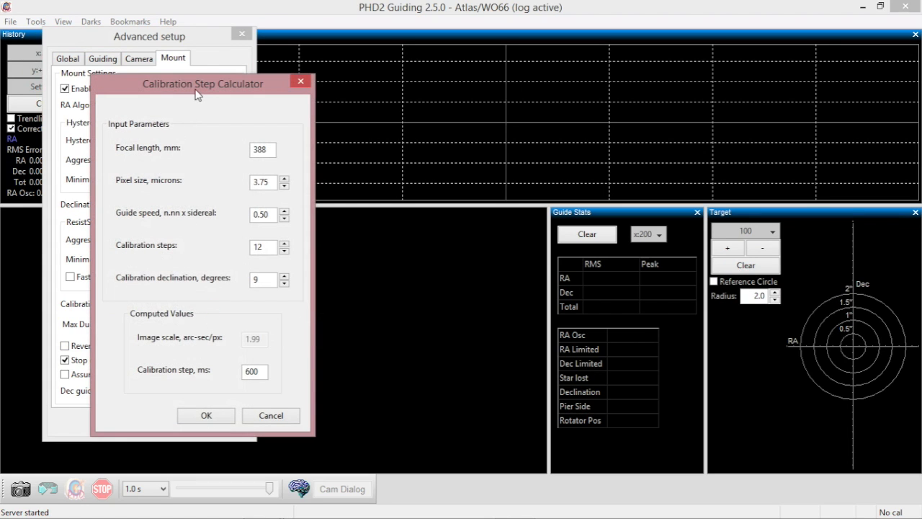
{"action": "left_click_drag", "start_coordinate": [198, 94], "coordinate": [364, 42]}
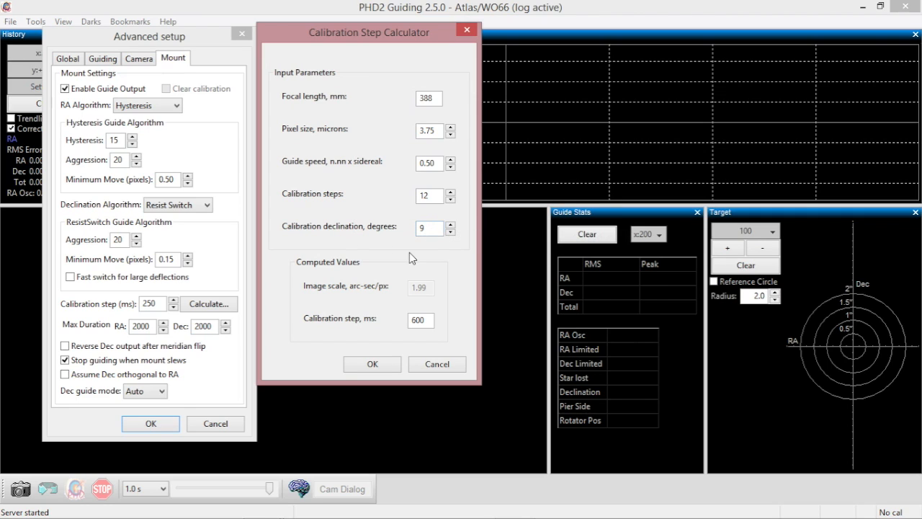
{"action": "key", "text": "BackSpace"}
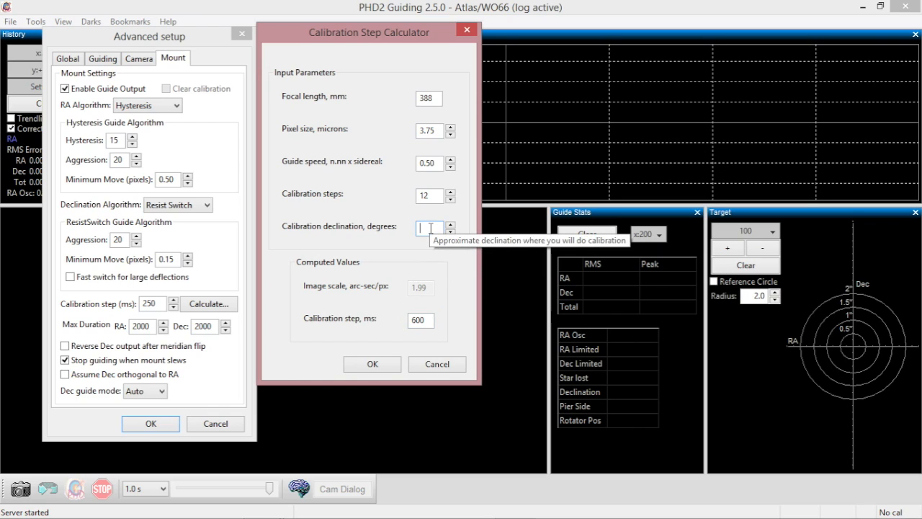
{"action": "type", "text": "50"}
{"action": "left_click", "coordinate": [433, 320]}
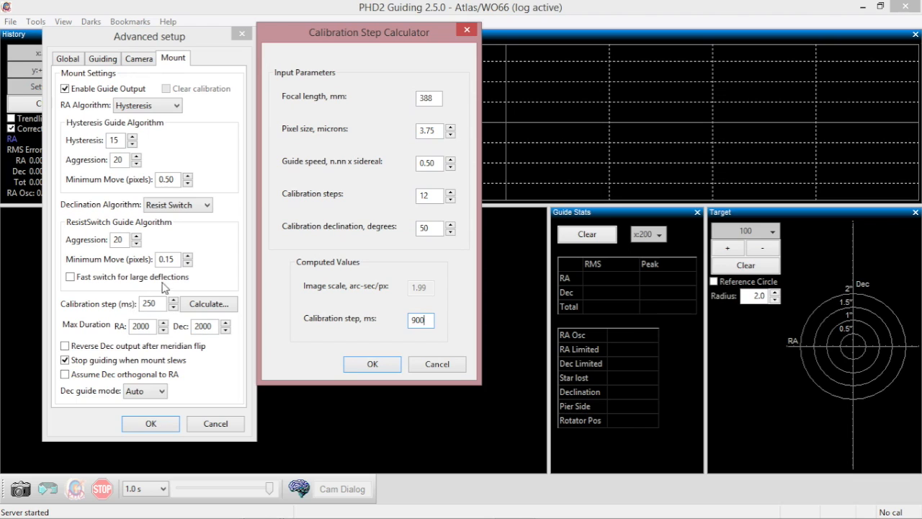
{"action": "left_click", "coordinate": [374, 363]}
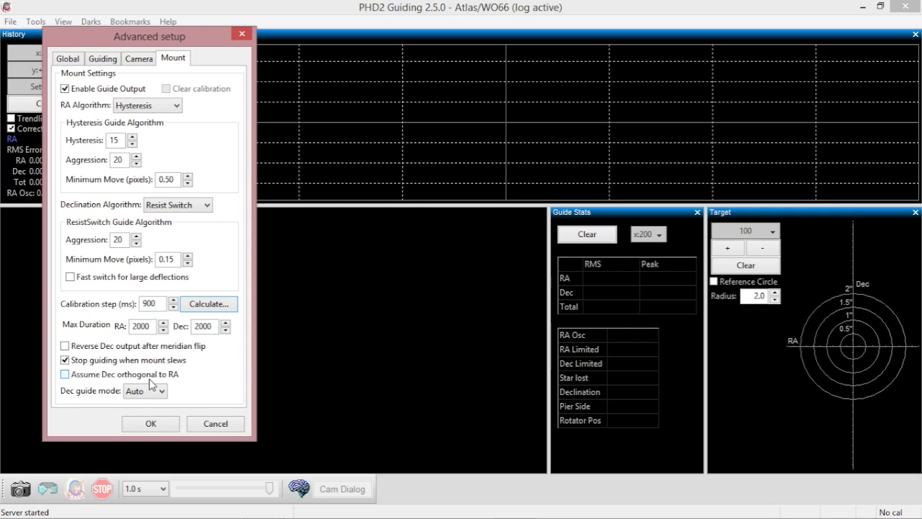
Keep the Dec guide mode on Auto and accept the advanced setup settings.
{"action": "left_click", "coordinate": [163, 391]}
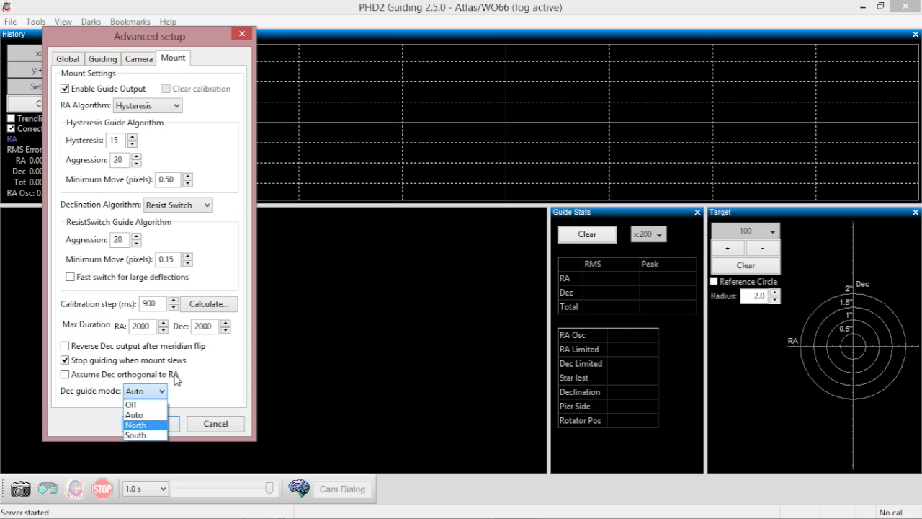
{"action": "left_click", "coordinate": [139, 416]}
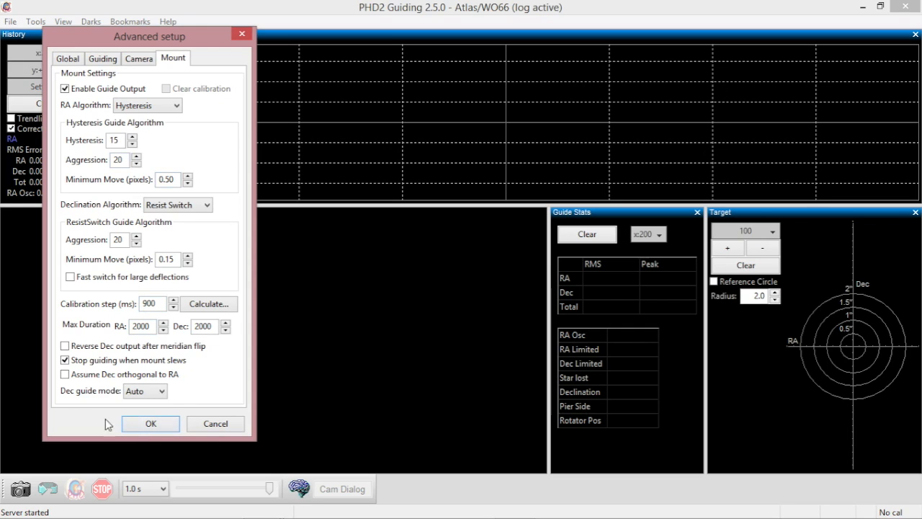
{"action": "left_click", "coordinate": [143, 425]}
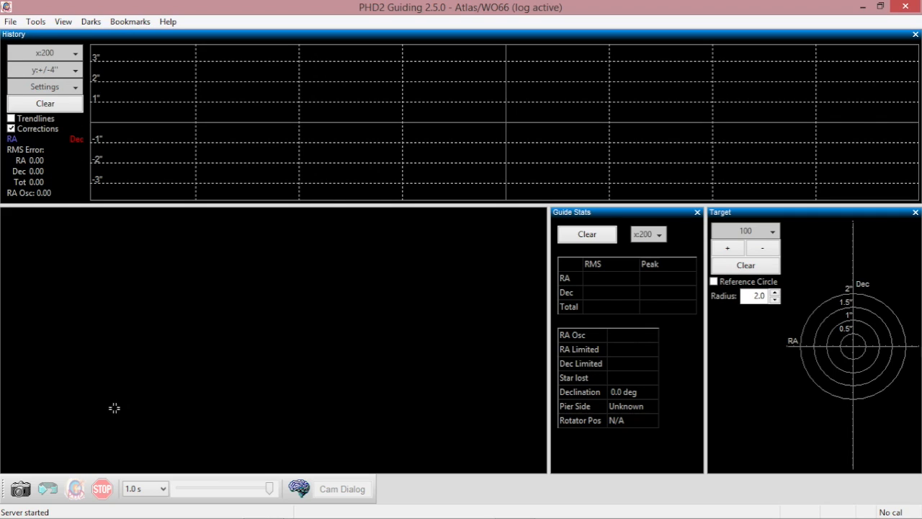
Set the guide camera's exposure time to 0.5 s.
{"action": "left_click", "coordinate": [164, 489]}
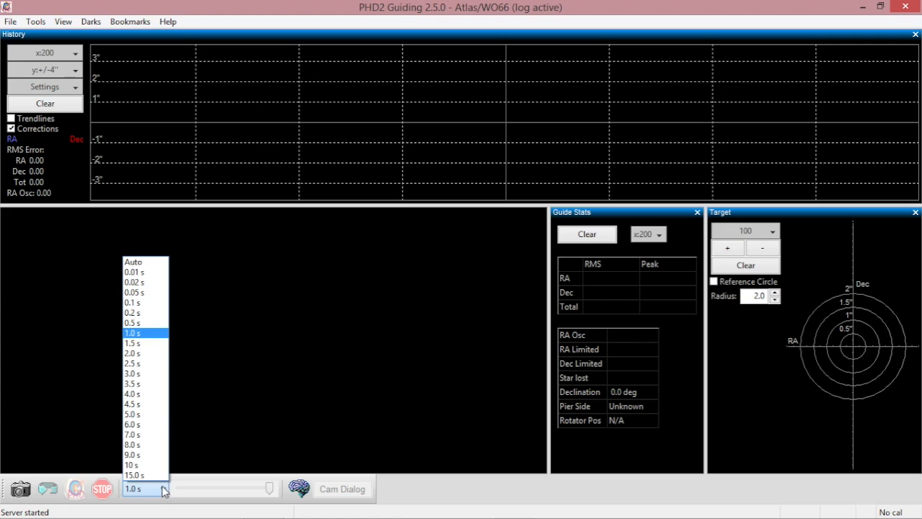
{"action": "left_click", "coordinate": [79, 307]}
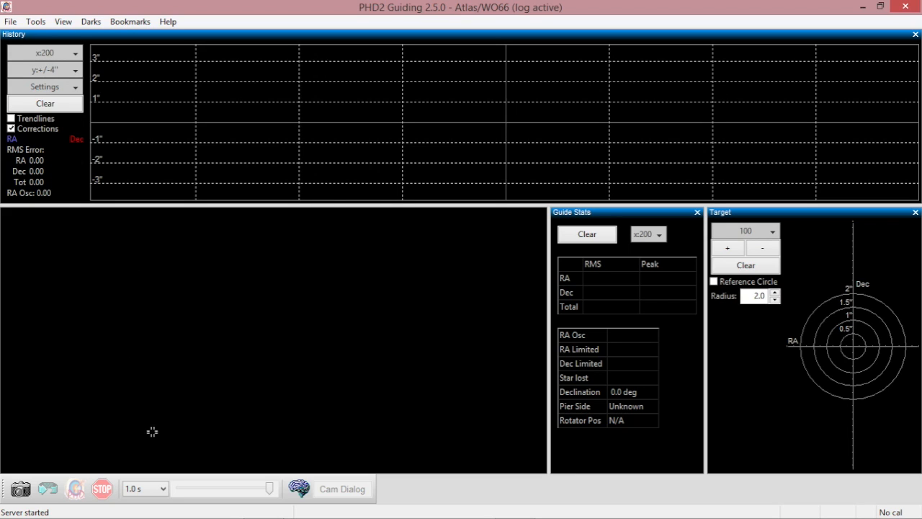
{"action": "left_click", "coordinate": [164, 488]}
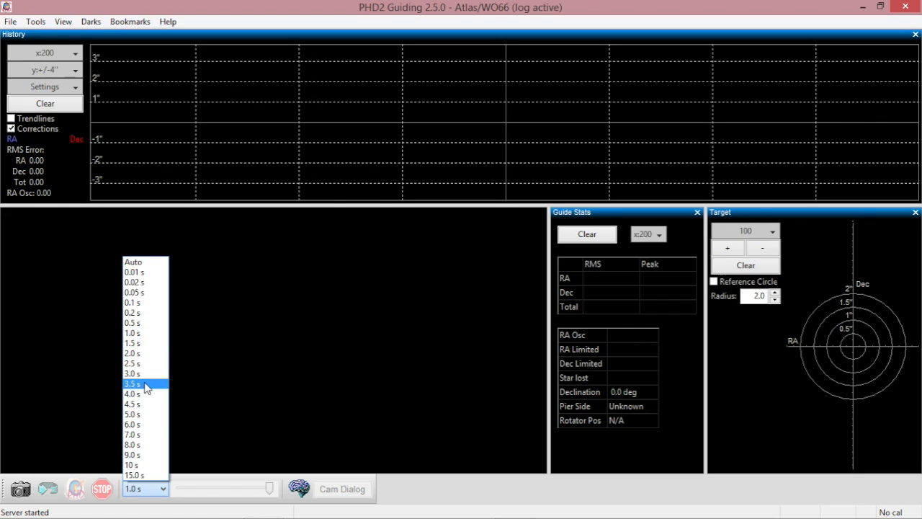
{"action": "left_click", "coordinate": [145, 322]}
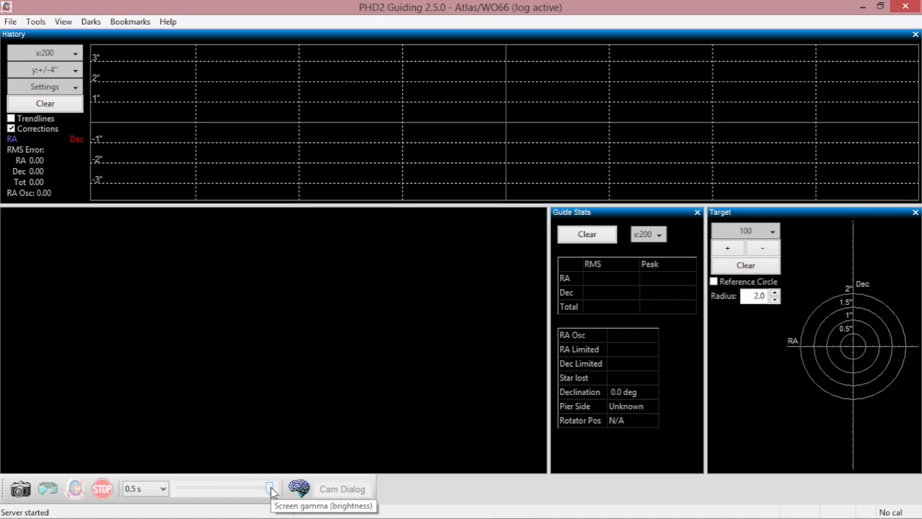
Lower the screen gamma to roughly the middle of its range.
{"action": "left_click_drag", "start_coordinate": [271, 491], "coordinate": [245, 491]}
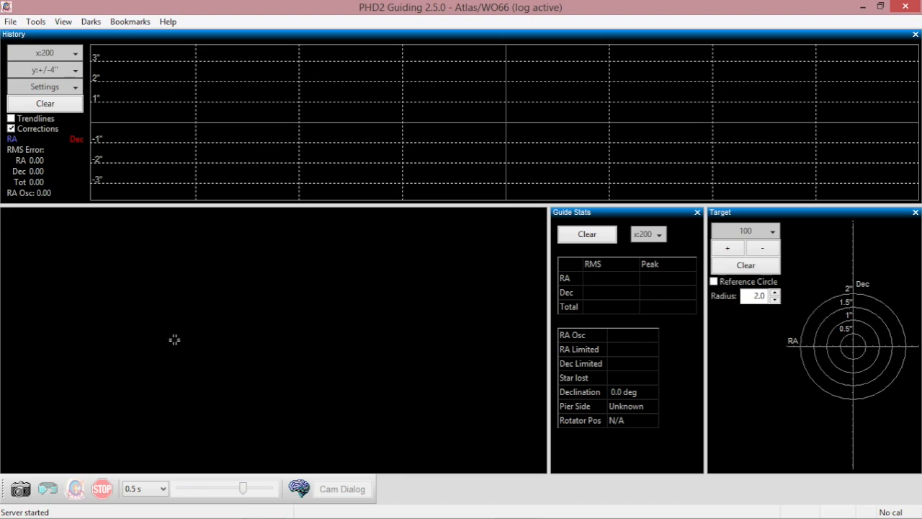
{"action": "mouse_move", "coordinate": [245, 492]}
{"action": "left_mouse_down"}
{"action": "mouse_move", "coordinate": [180, 493]}
{"action": "mouse_move", "coordinate": [229, 493]}
{"action": "left_mouse_up"}
{"action": "mouse_move", "coordinate": [229, 491]}
{"action": "left_mouse_down"}
{"action": "mouse_move", "coordinate": [260, 492]}
{"action": "mouse_move", "coordinate": [179, 492]}
{"action": "mouse_move", "coordinate": [265, 491]}
{"action": "mouse_move", "coordinate": [191, 493]}
{"action": "mouse_move", "coordinate": [261, 491]}
{"action": "mouse_move", "coordinate": [219, 490]}
{"action": "mouse_move", "coordinate": [233, 490]}
{"action": "left_mouse_up"}
Review the equipment profile, camera and mount choices for connecting equipment, keeping the Atlas/WO66 profile, and close the dialog.
{"action": "left_click", "coordinate": [19, 490]}
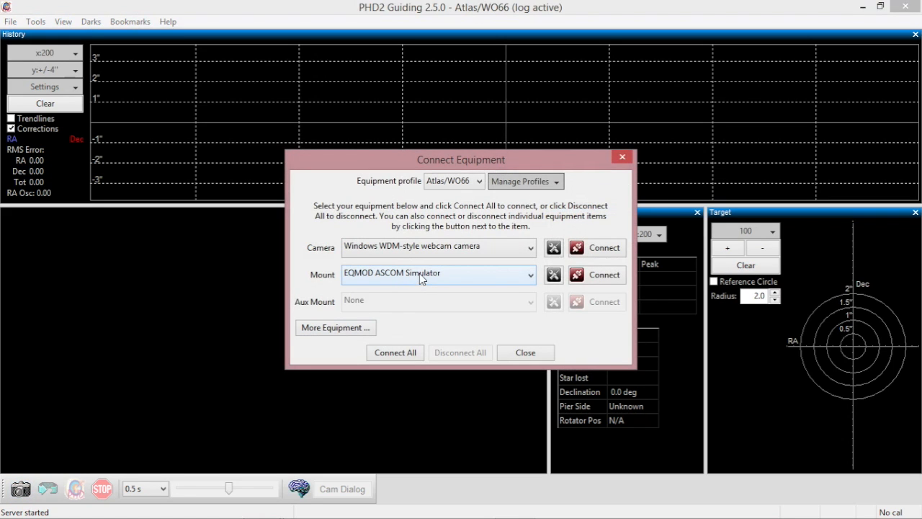
{"action": "left_click", "coordinate": [476, 183]}
{"action": "left_click", "coordinate": [476, 184]}
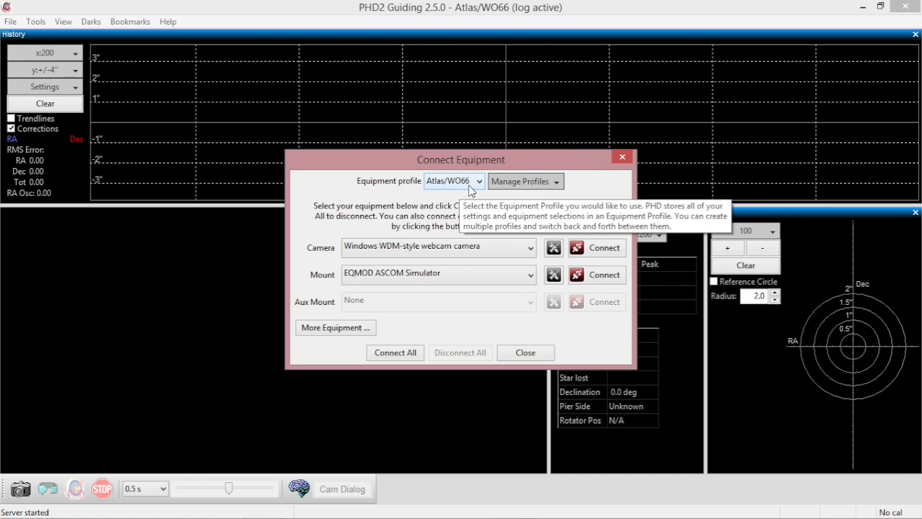
{"action": "left_click", "coordinate": [475, 183]}
{"action": "left_click", "coordinate": [480, 183]}
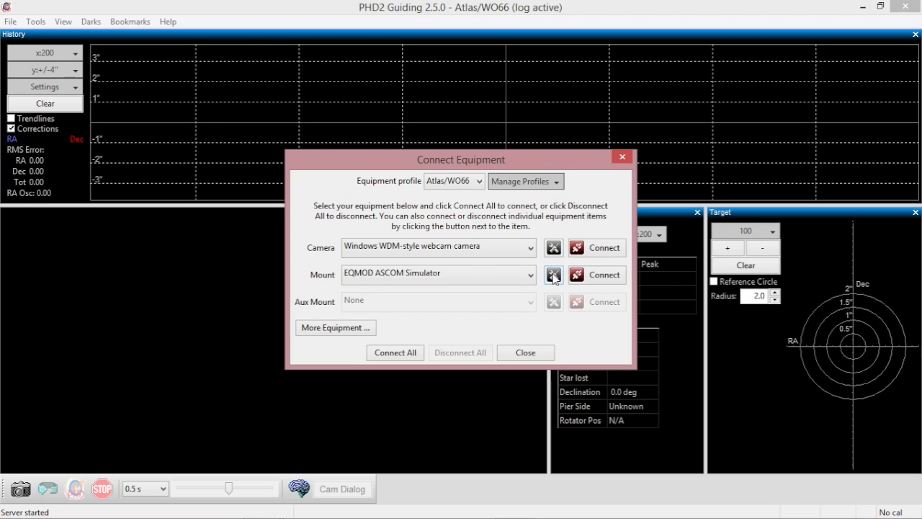
{"action": "left_click", "coordinate": [518, 353]}
{"action": "left_click", "coordinate": [168, 21]}
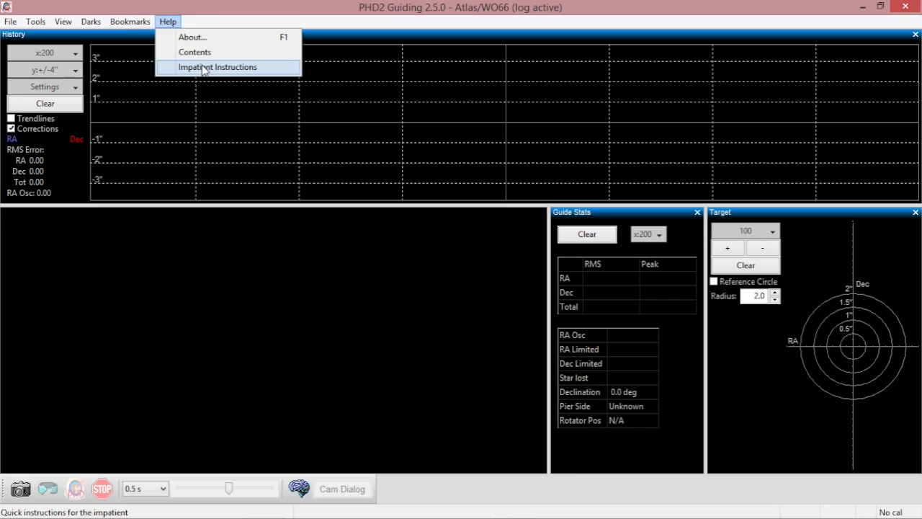
{"action": "left_click", "coordinate": [221, 22]}
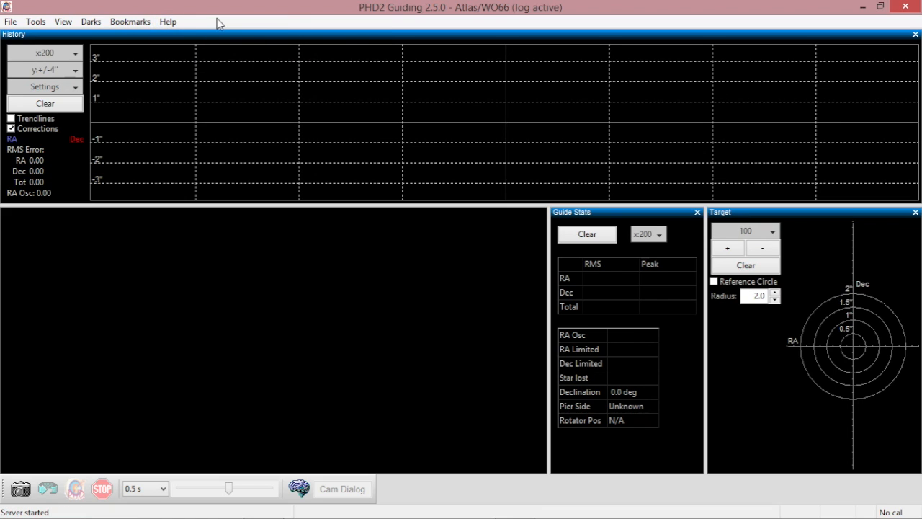
Bring up the equipment connection settings and choose Simulator (ASCOM) as the guide camera.
{"action": "left_click", "coordinate": [20, 490]}
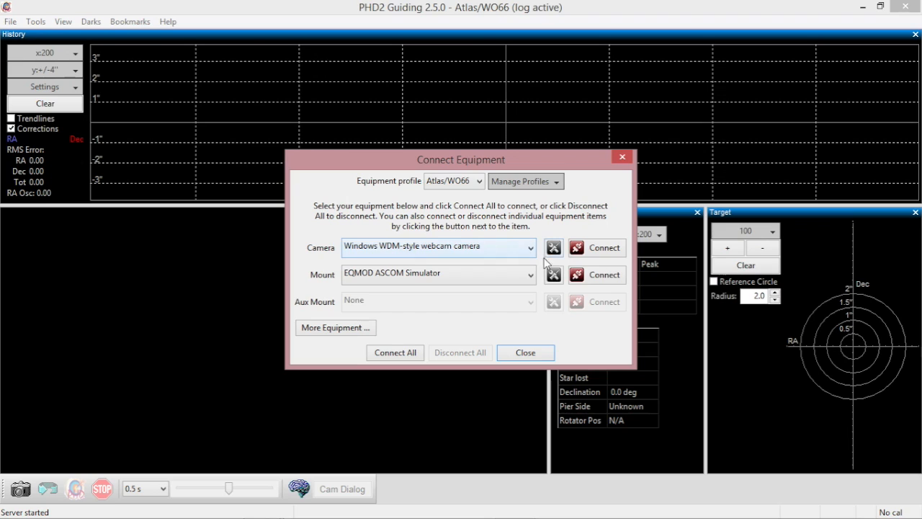
{"action": "left_click", "coordinate": [599, 278]}
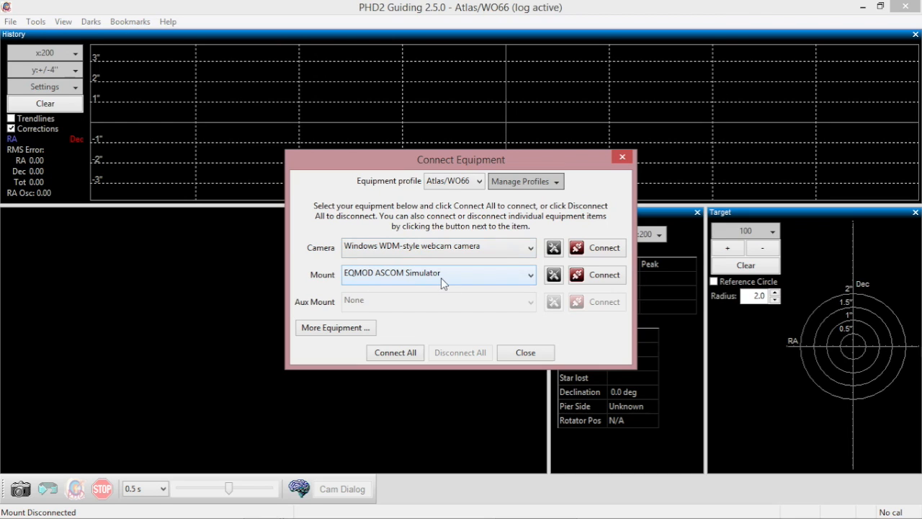
{"action": "left_click", "coordinate": [531, 247]}
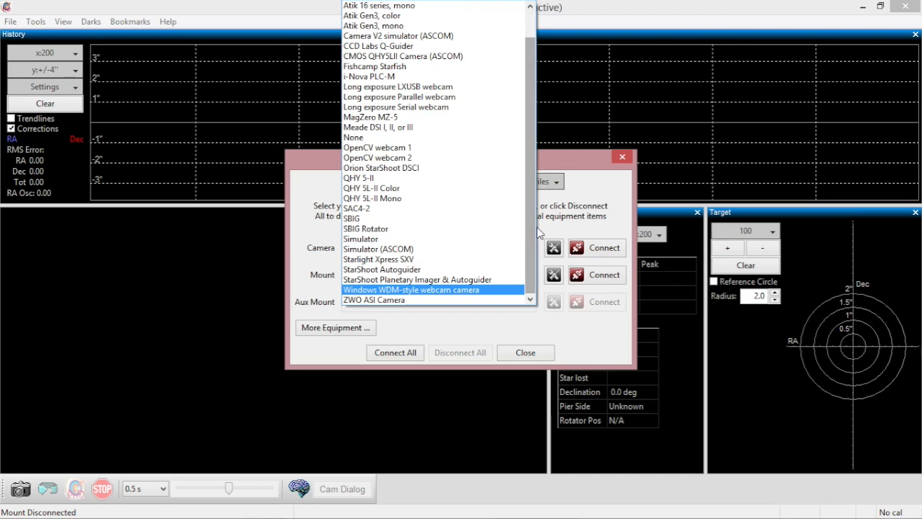
{"action": "left_click_drag", "start_coordinate": [531, 227], "coordinate": [508, 75]}
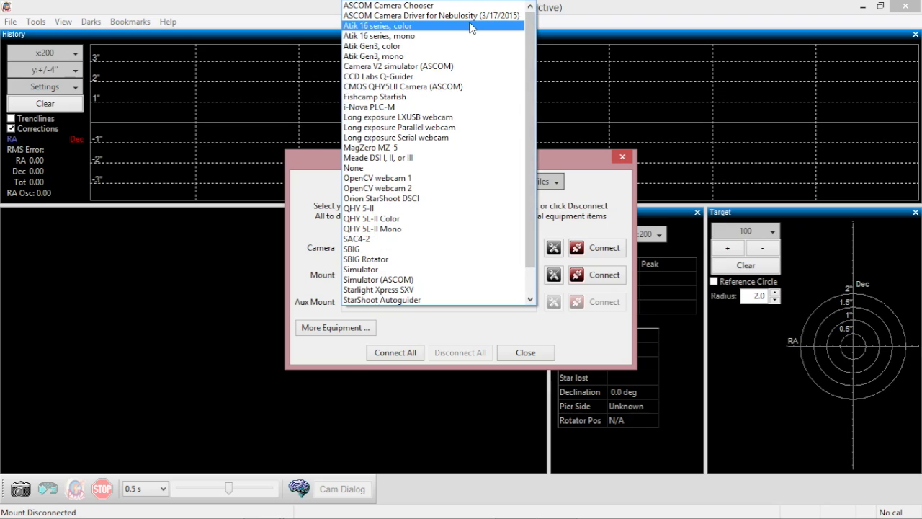
{"action": "left_click_drag", "start_coordinate": [530, 138], "coordinate": [528, 227]}
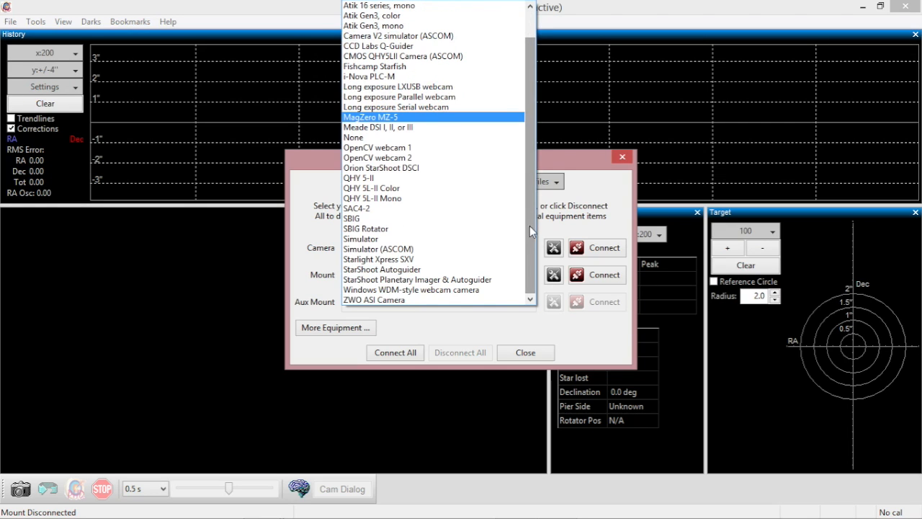
{"action": "left_click", "coordinate": [471, 248]}
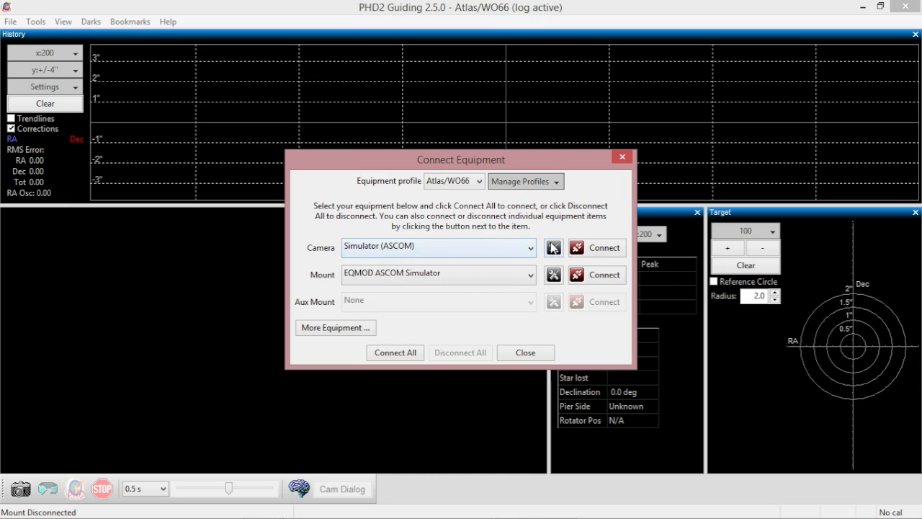
Connect the EQMOD ASCOM Simulator mount and the simulator camera, accept the camera change for this profile, and close the connection dialog.
{"action": "left_click", "coordinate": [596, 276]}
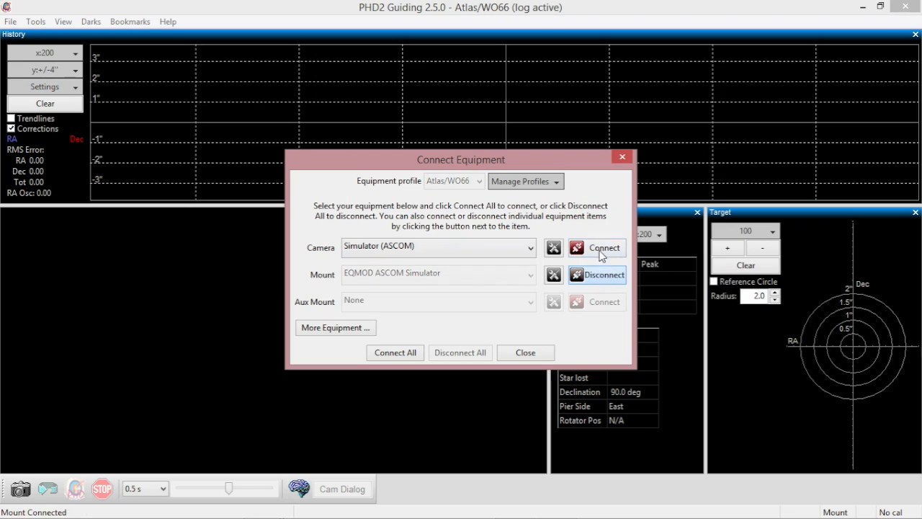
{"action": "left_click", "coordinate": [602, 249]}
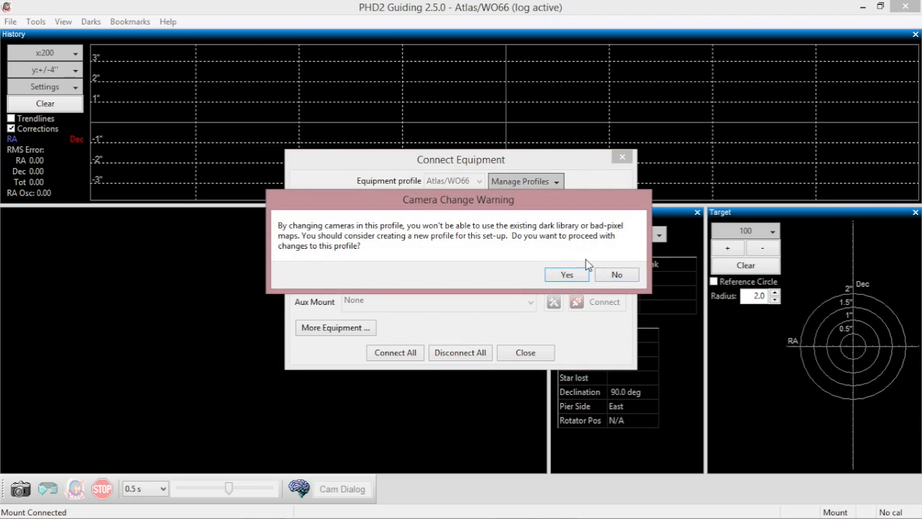
{"action": "left_click", "coordinate": [568, 277]}
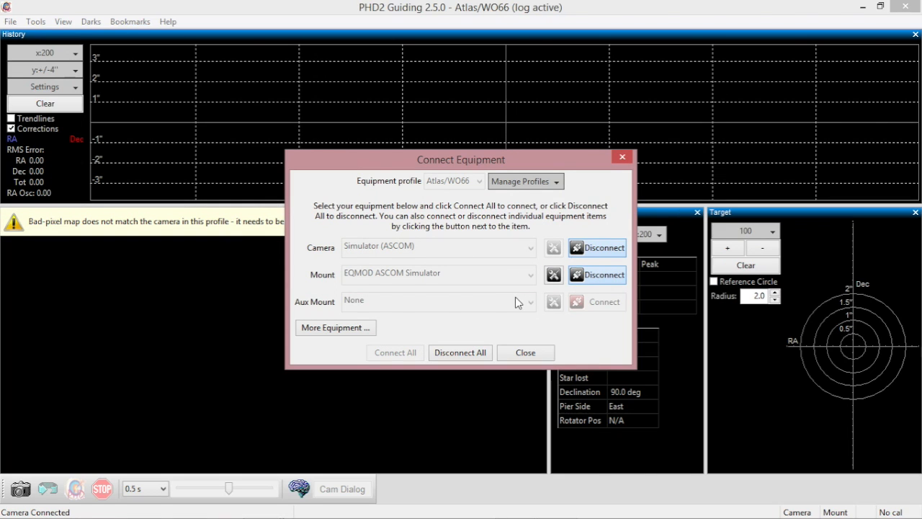
{"action": "left_click", "coordinate": [532, 351]}
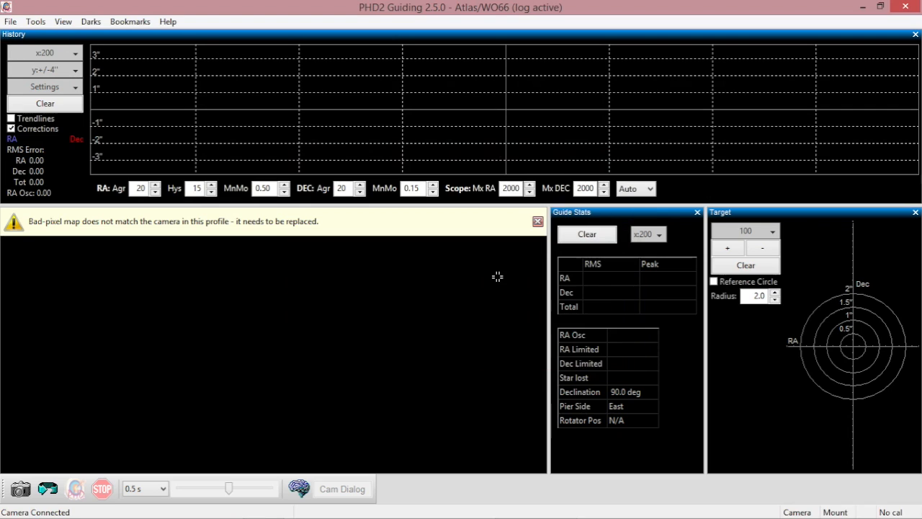
Dismiss the bad-pixel map alert, run looping exposures on the guide camera, and stop them.
{"action": "left_click", "coordinate": [537, 221]}
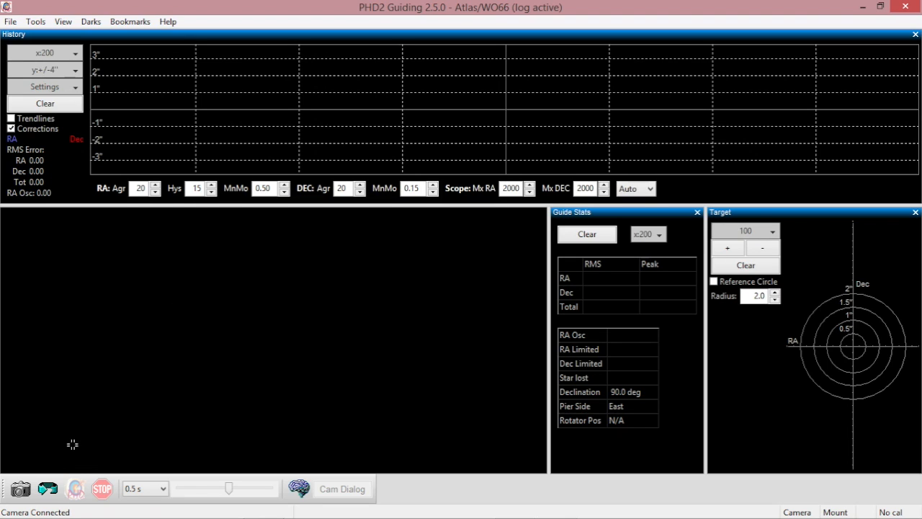
{"action": "left_click", "coordinate": [51, 492]}
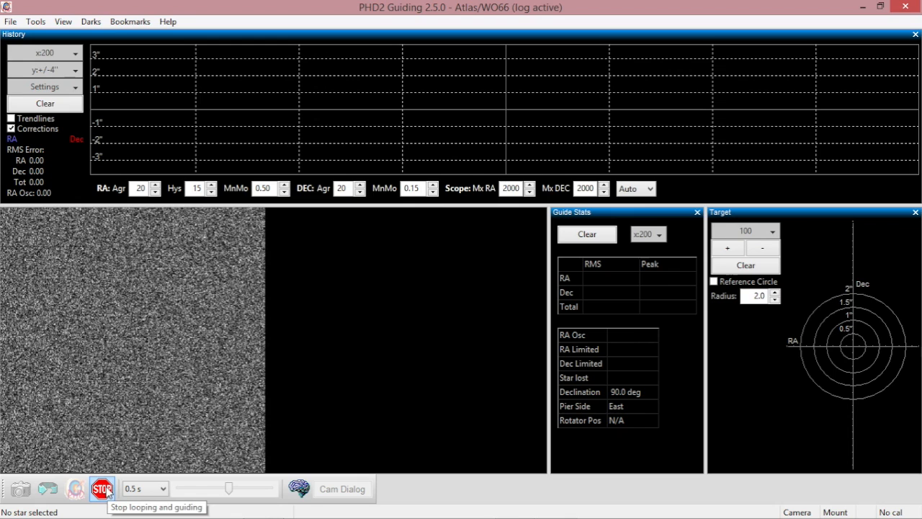
{"action": "left_click", "coordinate": [106, 490]}
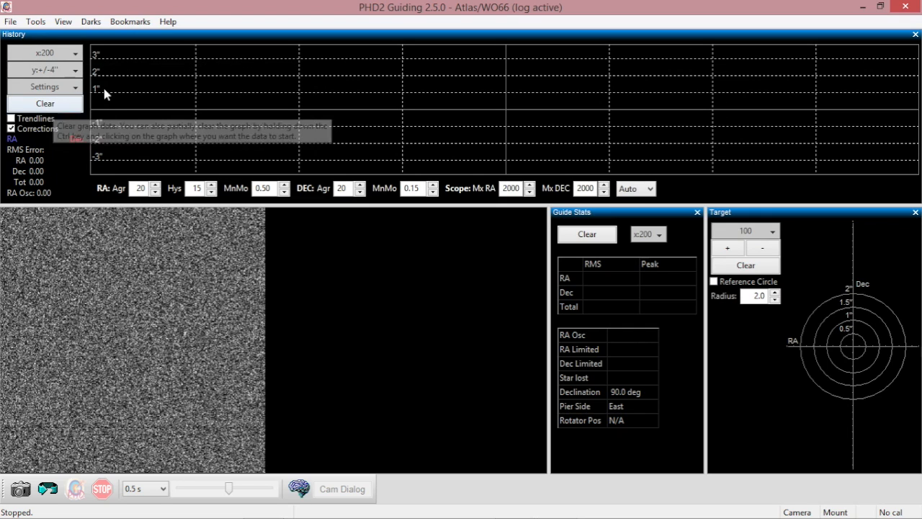
Try showing 100 frames on the history graph's x-axis, return it to 200, and check the other frame counts.
{"action": "left_click", "coordinate": [72, 55]}
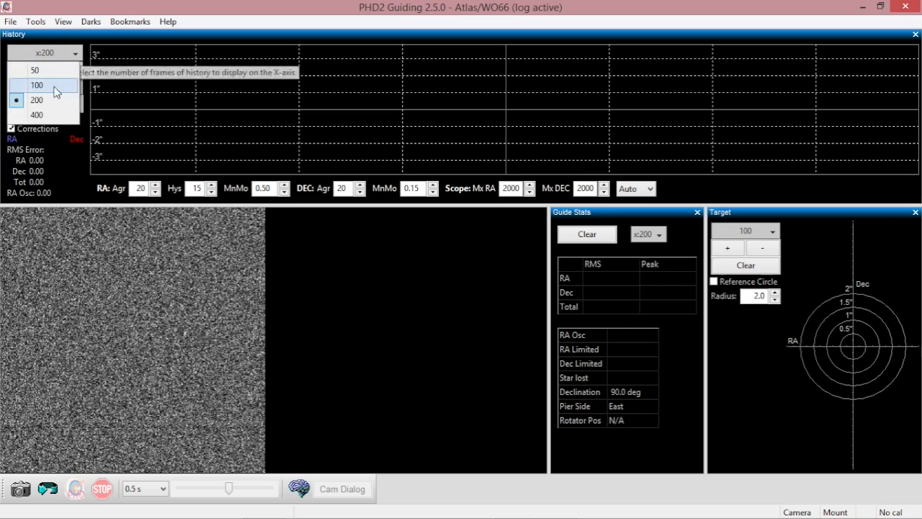
{"action": "left_click", "coordinate": [45, 86]}
{"action": "left_click", "coordinate": [62, 57]}
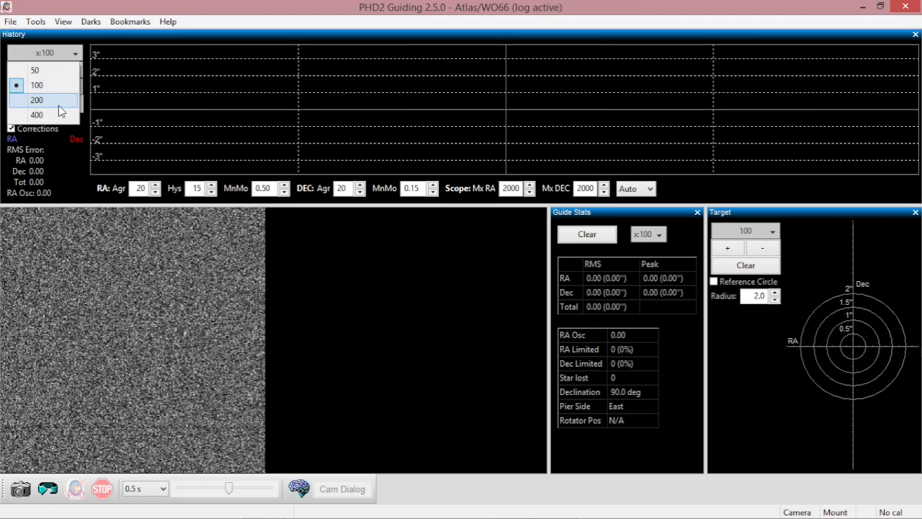
{"action": "left_click", "coordinate": [53, 102]}
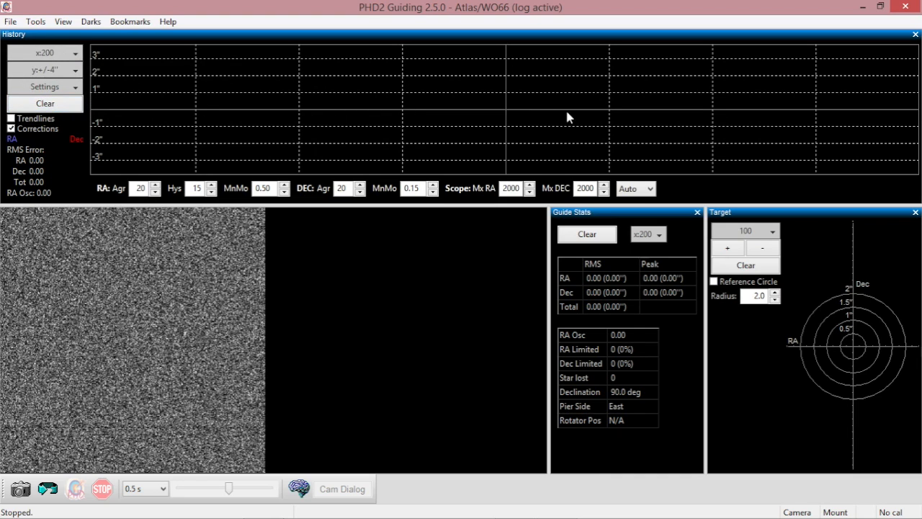
{"action": "left_click", "coordinate": [69, 53]}
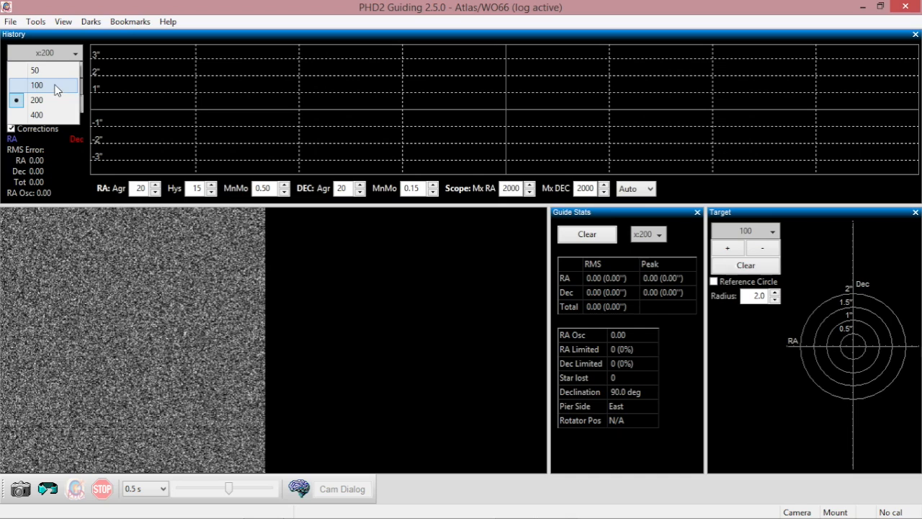
{"action": "left_click", "coordinate": [184, 112]}
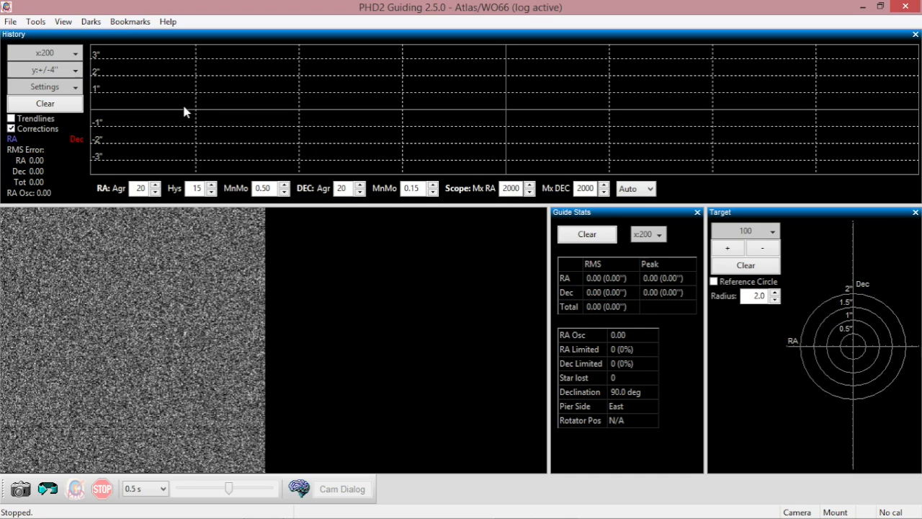
Try a vertical range of 16 on the history graph and settle on 8.
{"action": "left_click", "coordinate": [75, 70]}
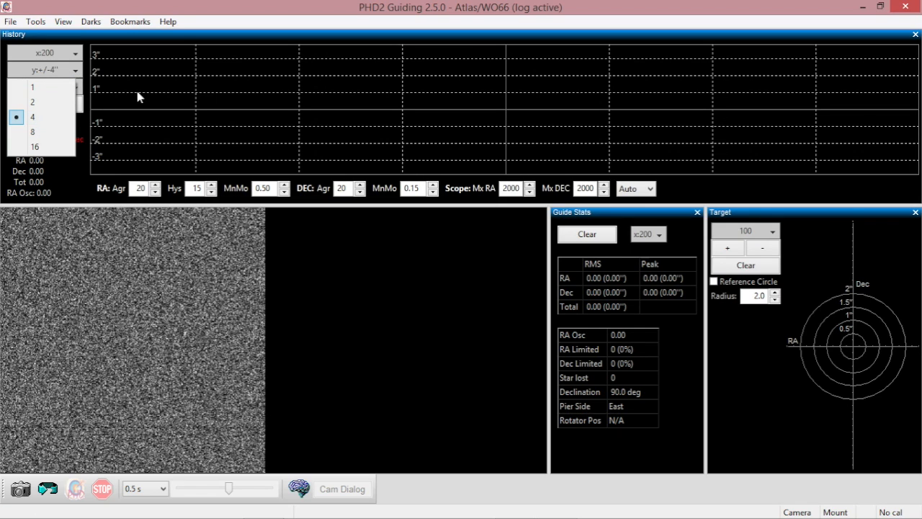
{"action": "left_click", "coordinate": [34, 145]}
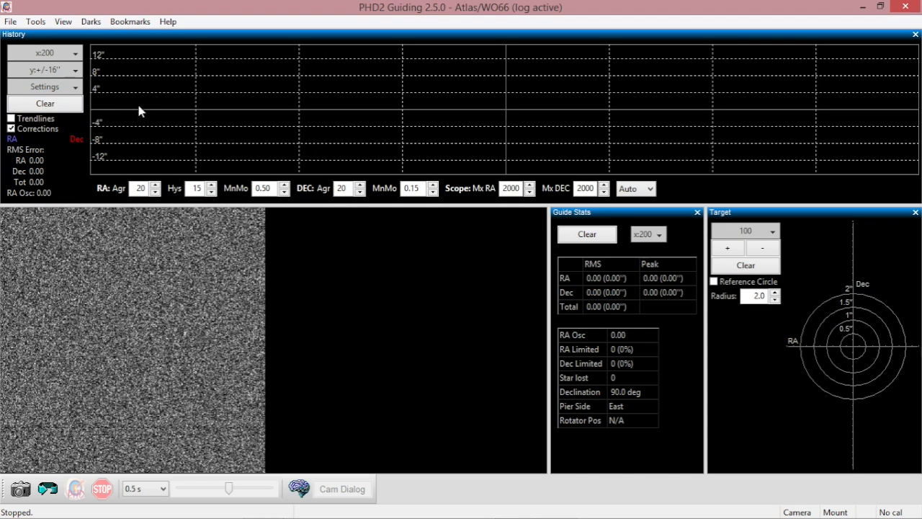
{"action": "left_click", "coordinate": [72, 70]}
{"action": "left_click", "coordinate": [44, 131]}
Keep the history graph's y-axis units in arc-seconds and toggle the corrections display off and back on.
{"action": "left_click", "coordinate": [59, 85]}
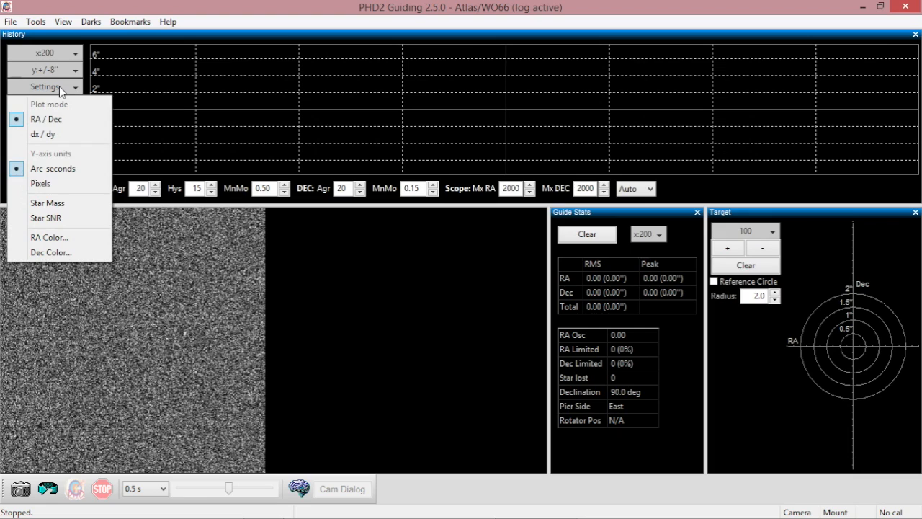
{"action": "left_click", "coordinate": [56, 168]}
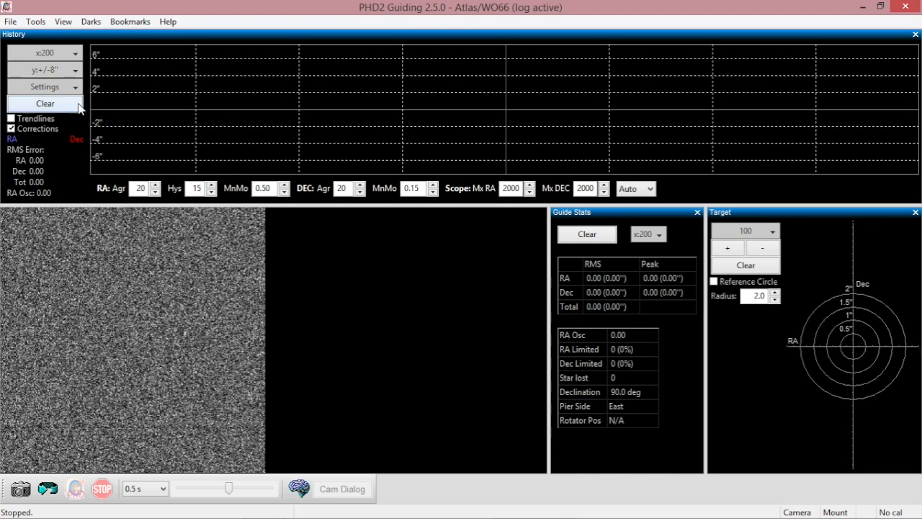
{"action": "left_click", "coordinate": [12, 130]}
{"action": "left_click", "coordinate": [11, 131]}
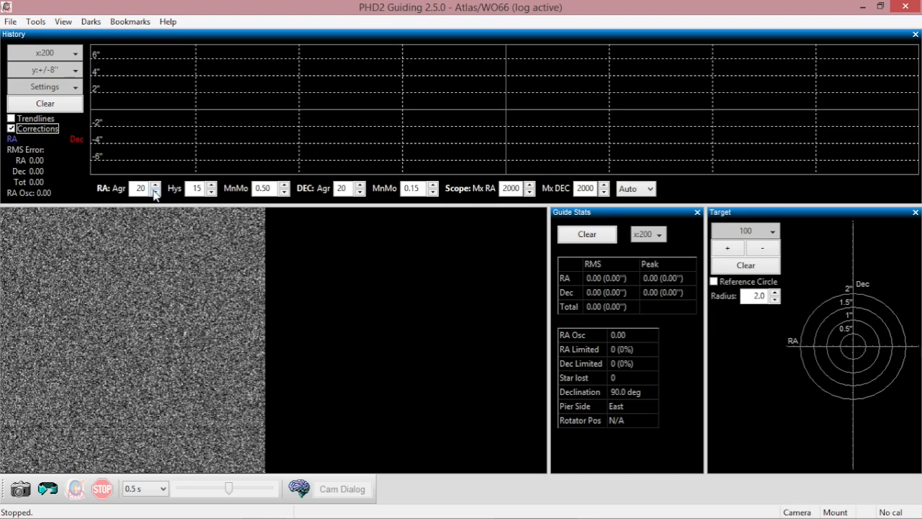
Adjust the RA and Dec aggressiveness below the history graph, ending with both at 30.
{"action": "left_click", "coordinate": [155, 185]}
{"action": "left_click", "coordinate": [155, 186]}
{"action": "left_click", "coordinate": [361, 185]}
{"action": "left_click", "coordinate": [361, 185]}
{"action": "left_click", "coordinate": [154, 184]}
{"action": "left_click", "coordinate": [155, 195]}
{"action": "left_click", "coordinate": [156, 185]}
{"action": "left_click", "coordinate": [156, 184]}
{"action": "left_click", "coordinate": [155, 184]}
{"action": "left_click", "coordinate": [155, 192]}
{"action": "left_click", "coordinate": [359, 185]}
Set the RA hysteresis to 17.
{"action": "left_click", "coordinate": [214, 185]}
{"action": "left_click", "coordinate": [212, 192]}
{"action": "double_click", "coordinate": [196, 188]}
{"action": "type", "text": "17"}
Set the minimum motion to 0.30 for both RA and Dec.
{"action": "left_click", "coordinate": [285, 186]}
{"action": "left_click", "coordinate": [284, 186]}
{"action": "left_click", "coordinate": [285, 192]}
{"action": "left_click", "coordinate": [285, 192]}
{"action": "left_click", "coordinate": [285, 191]}
{"action": "left_click", "coordinate": [285, 192]}
{"action": "left_click", "coordinate": [285, 191]}
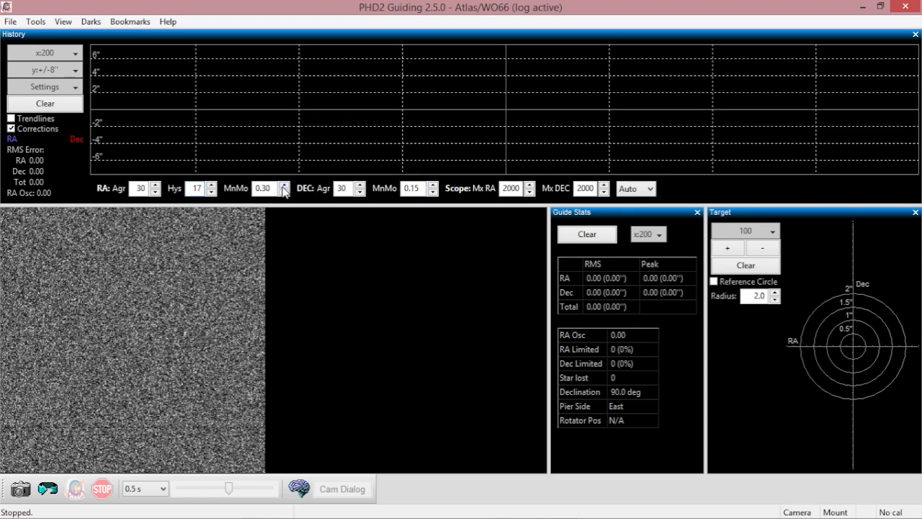
{"action": "triple_click", "coordinate": [433, 185]}
Review the maximum RA and Dec durations and the Dec guide mode choices, keeping the mode on Auto.
{"action": "left_click", "coordinate": [531, 184]}
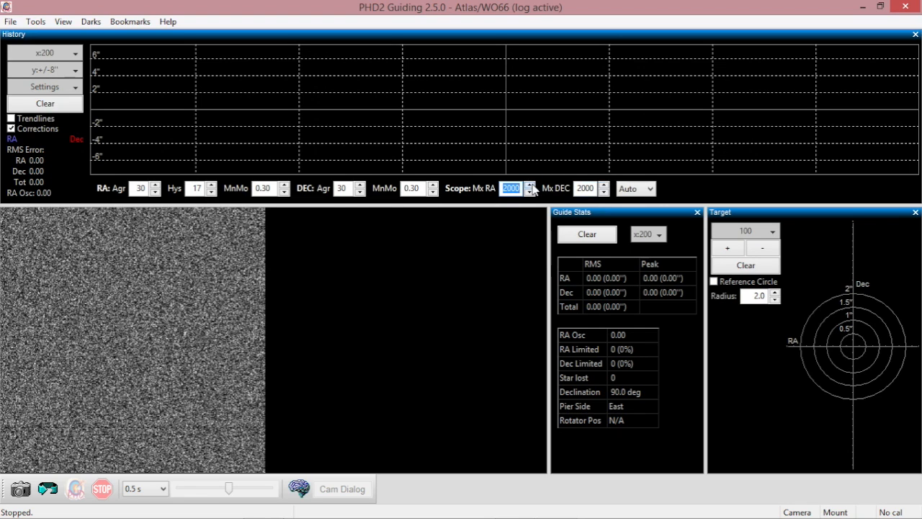
{"action": "key", "text": "Tab"}
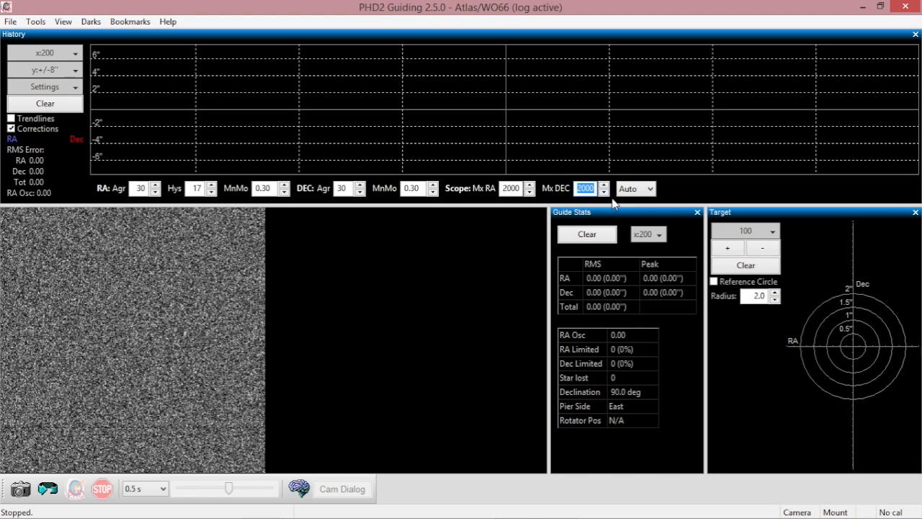
{"action": "left_click", "coordinate": [654, 190]}
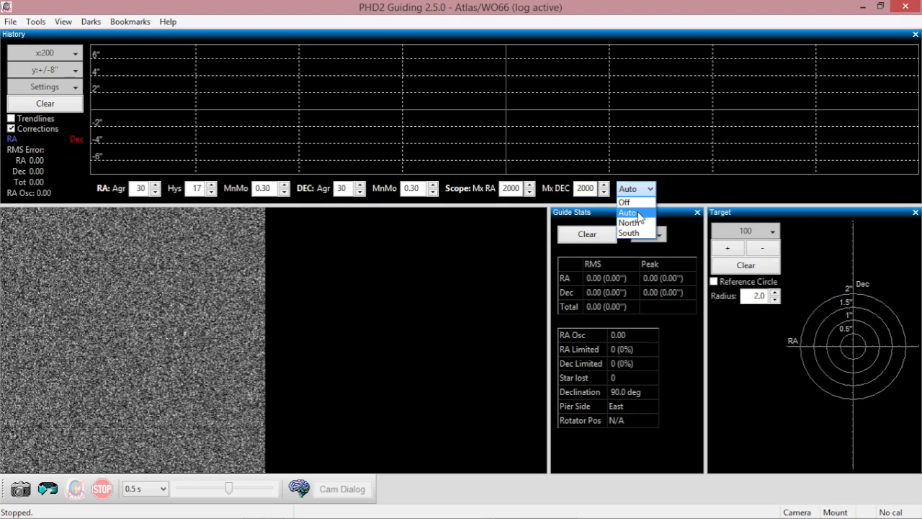
{"action": "left_click", "coordinate": [639, 214]}
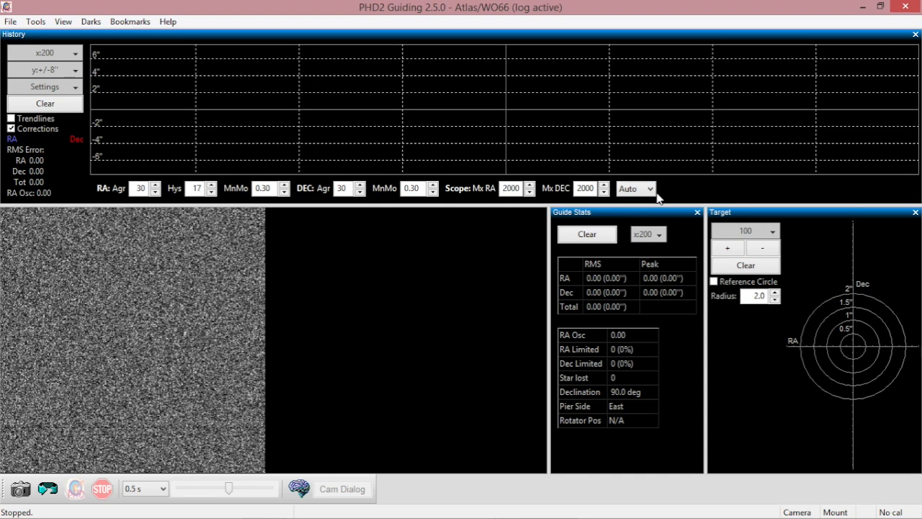
Try the North and South Dec guide modes and return the mode to Auto.
{"action": "left_click", "coordinate": [650, 189]}
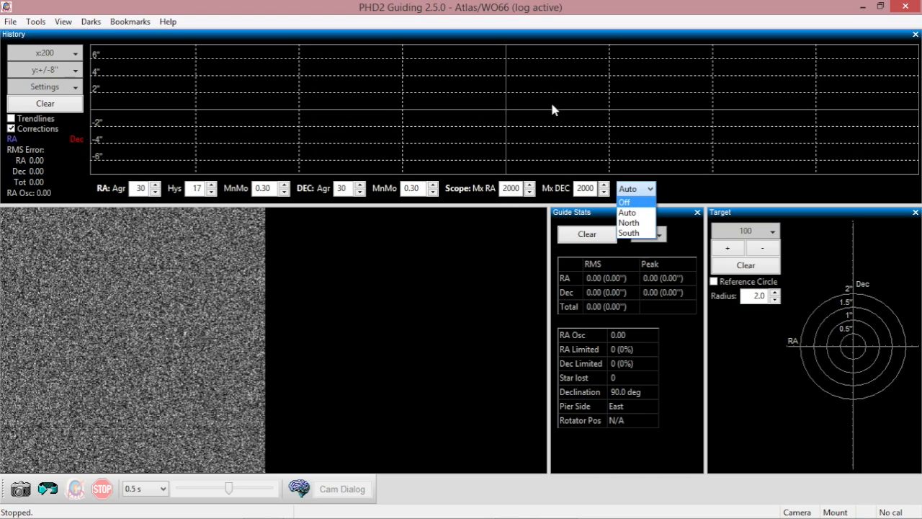
{"action": "left_click", "coordinate": [638, 223]}
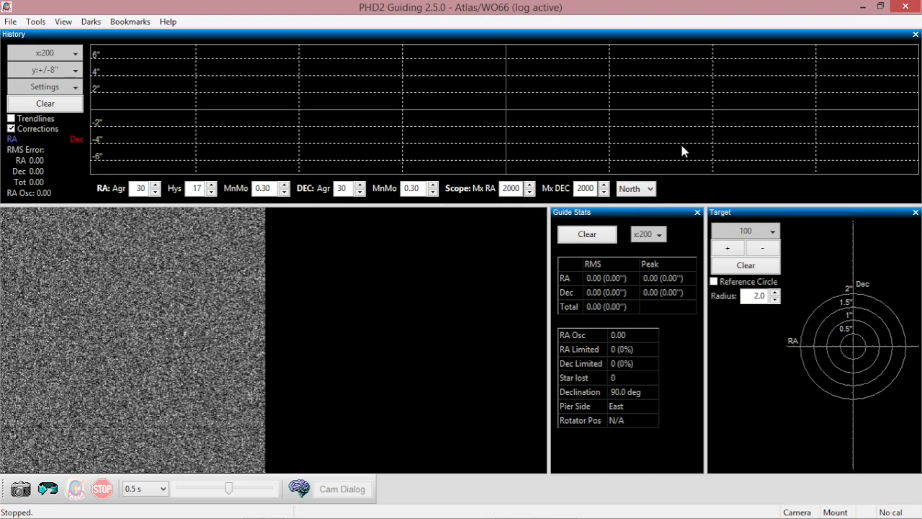
{"action": "left_click", "coordinate": [650, 188]}
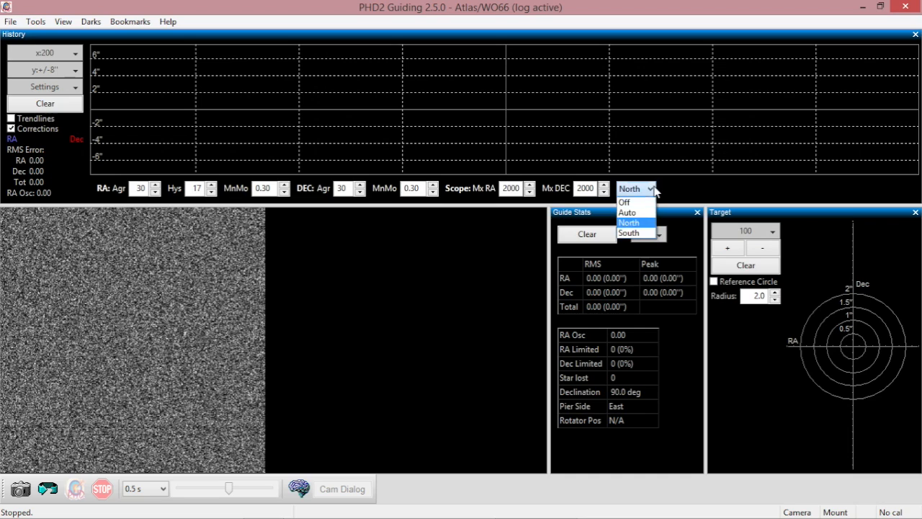
{"action": "left_click", "coordinate": [641, 231]}
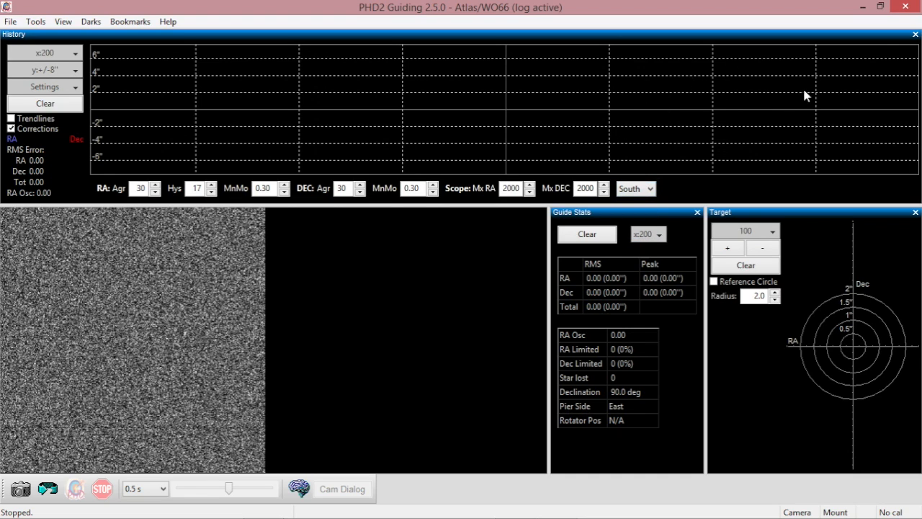
{"action": "left_click", "coordinate": [644, 189]}
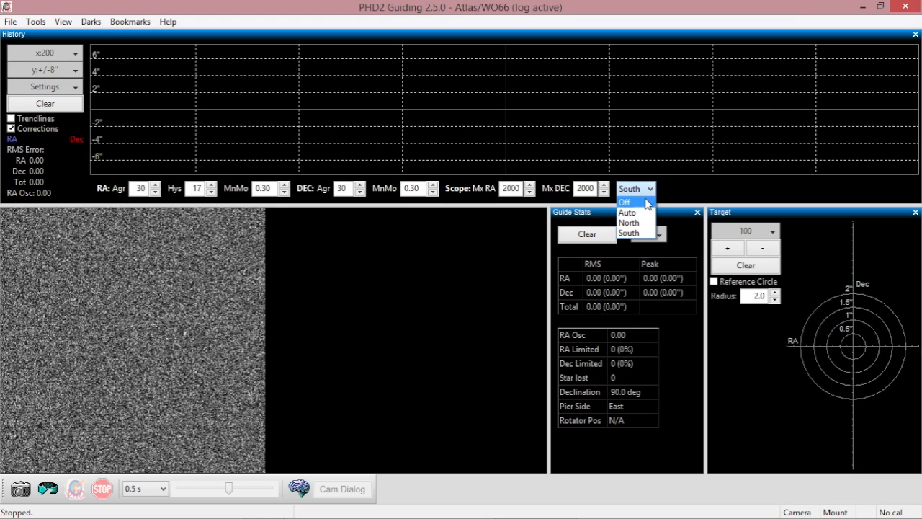
{"action": "left_click", "coordinate": [633, 214]}
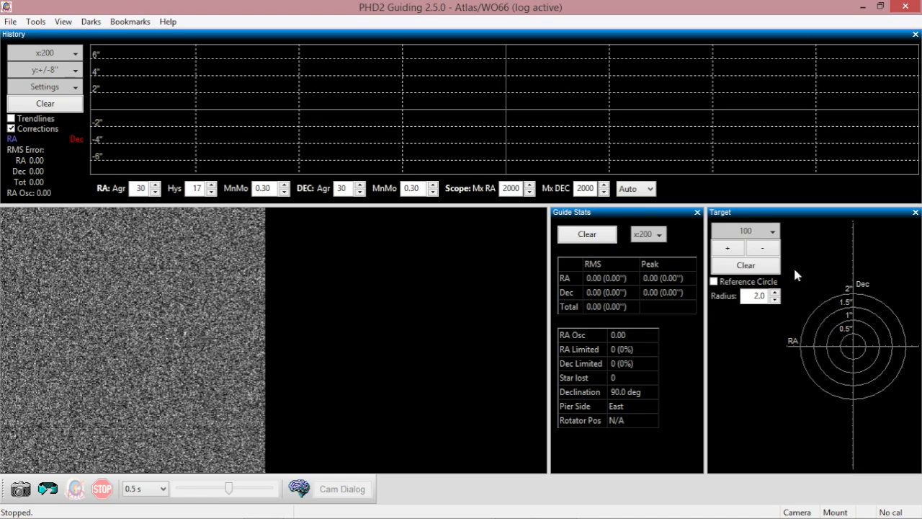
Try the Bullseye, Fine Grid and Coarse Grid overlays on the guide camera image.
{"action": "left_click", "coordinate": [73, 24]}
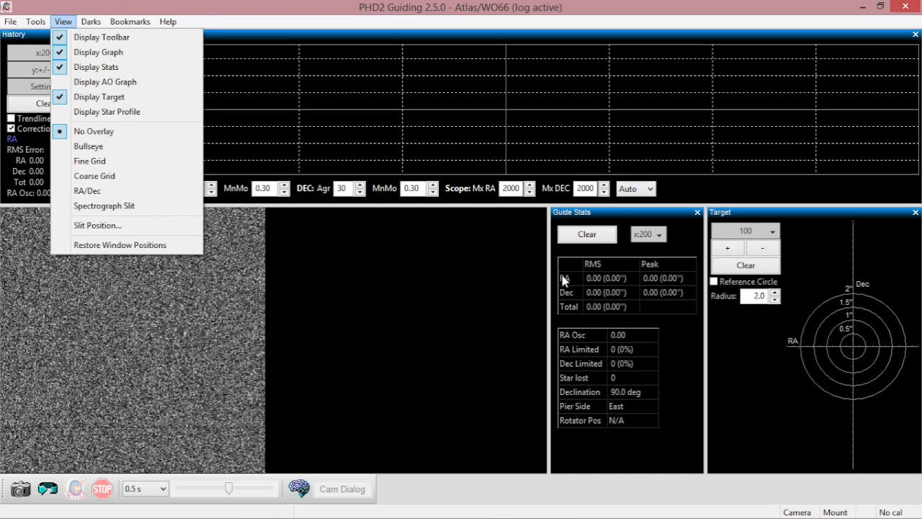
{"action": "left_click", "coordinate": [90, 148]}
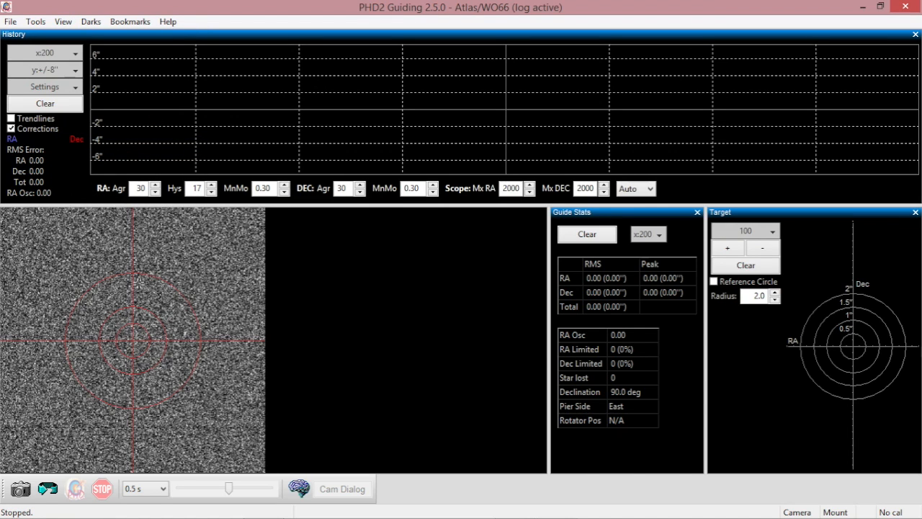
{"action": "left_click", "coordinate": [36, 22]}
{"action": "mouse_move", "coordinate": [55, 23]}
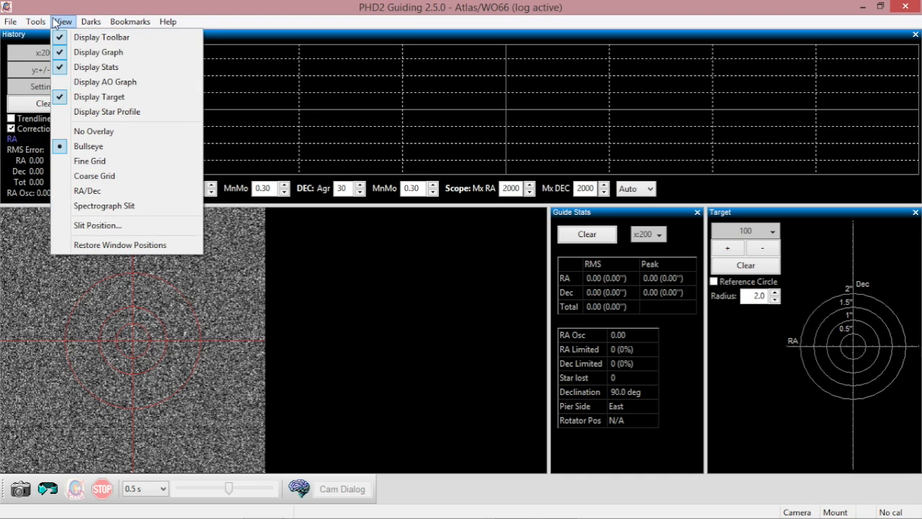
{"action": "left_click", "coordinate": [95, 161]}
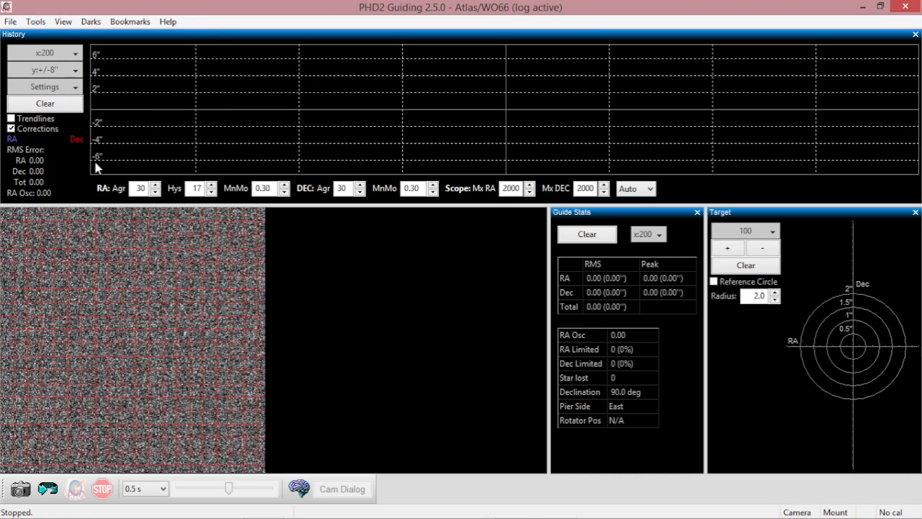
{"action": "left_click", "coordinate": [65, 21]}
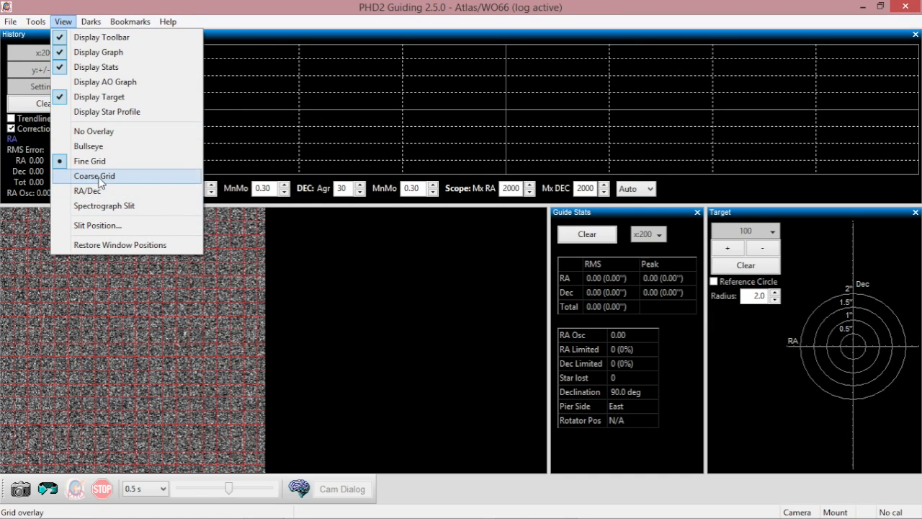
{"action": "left_click", "coordinate": [99, 178]}
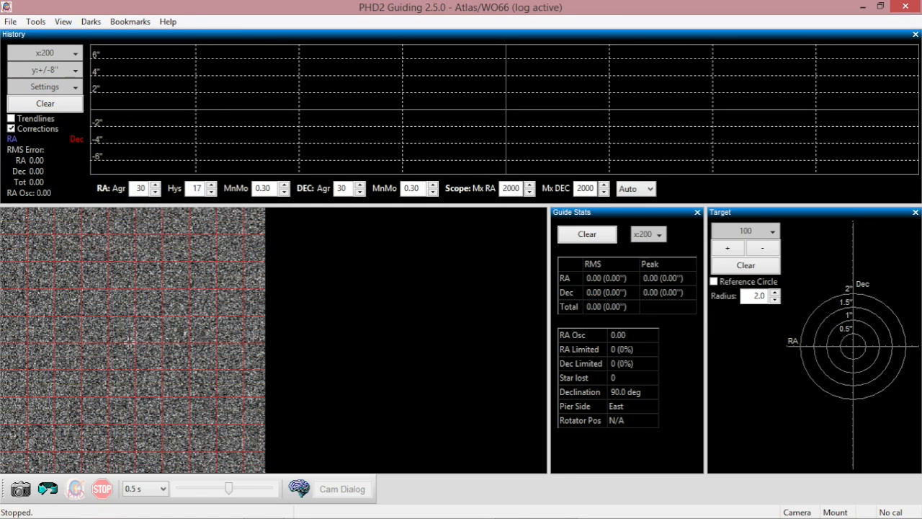
Switch the camera image back to the Bullseye overlay and return it to No Overlay.
{"action": "left_click", "coordinate": [63, 22]}
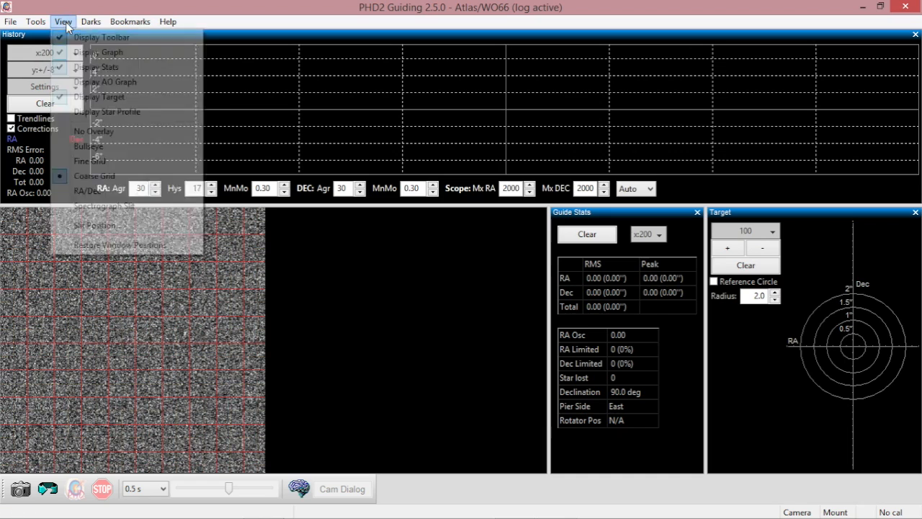
{"action": "left_click", "coordinate": [90, 147]}
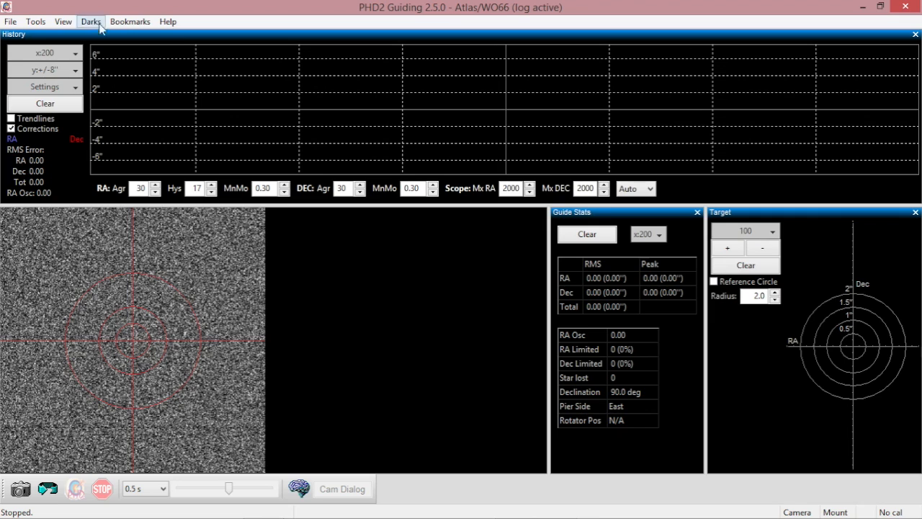
{"action": "left_click", "coordinate": [64, 21]}
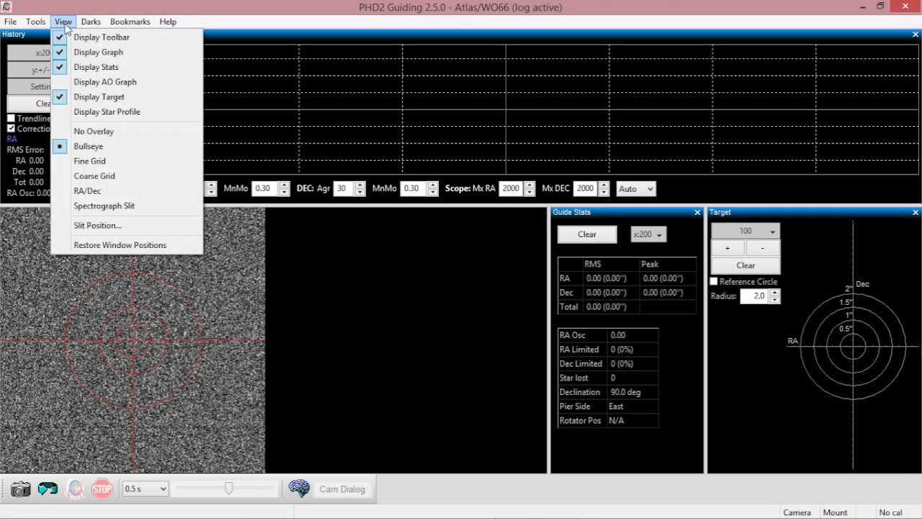
{"action": "left_click", "coordinate": [97, 131]}
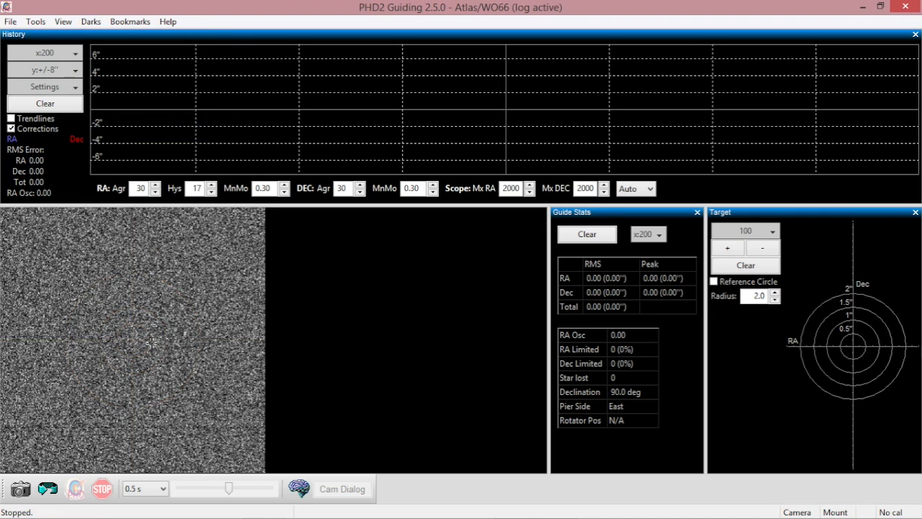